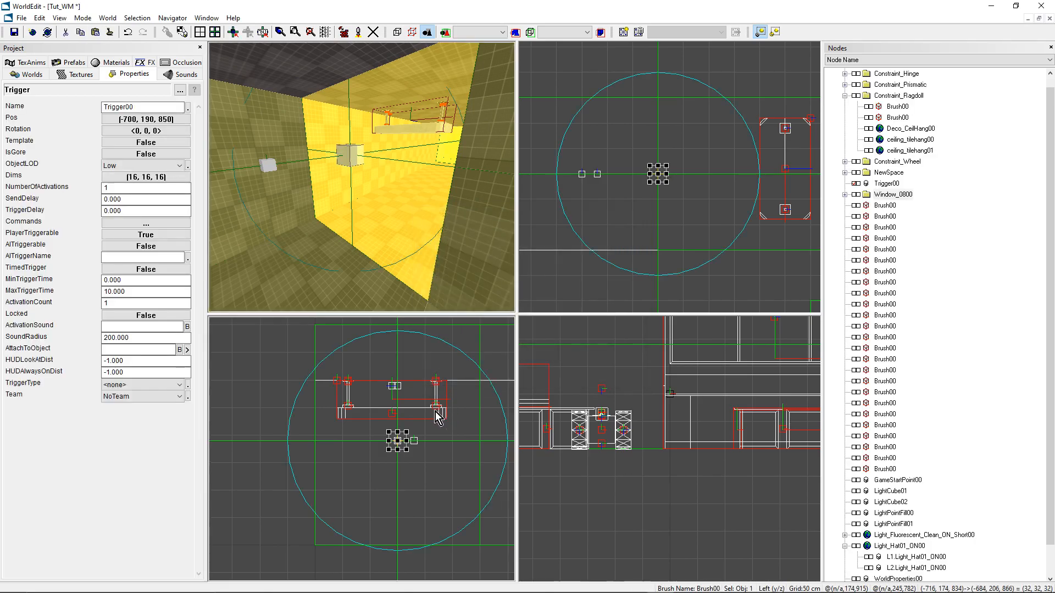
Resize Trigger00 into a thin volume with Dims of 25, 150, 150, filling the corridor's cross-section
{"action": "scroll", "coordinate": [663, 190], "scroll_direction": "up", "scroll_amount": 2}
{"action": "left_click_drag", "start_coordinate": [664, 185], "coordinate": [682, 264]}
{"action": "left_click_drag", "start_coordinate": [644, 163], "coordinate": [655, 80]}
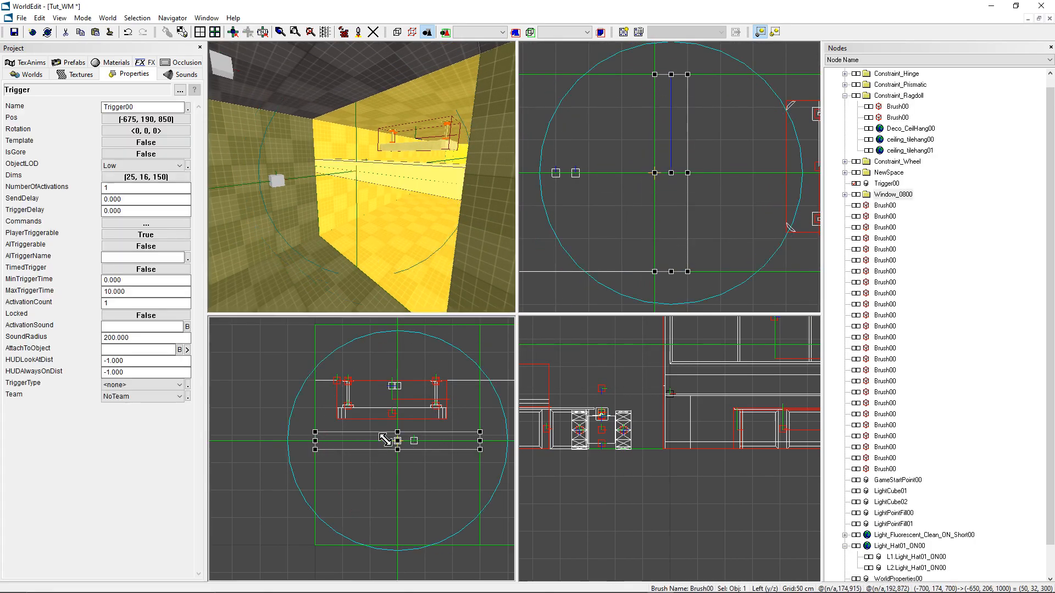
{"action": "left_click_drag", "start_coordinate": [398, 432], "coordinate": [398, 380]}
{"action": "left_click_drag", "start_coordinate": [398, 450], "coordinate": [394, 541]}
{"action": "middle_click_drag", "start_coordinate": [395, 236], "coordinate": [353, 276]}
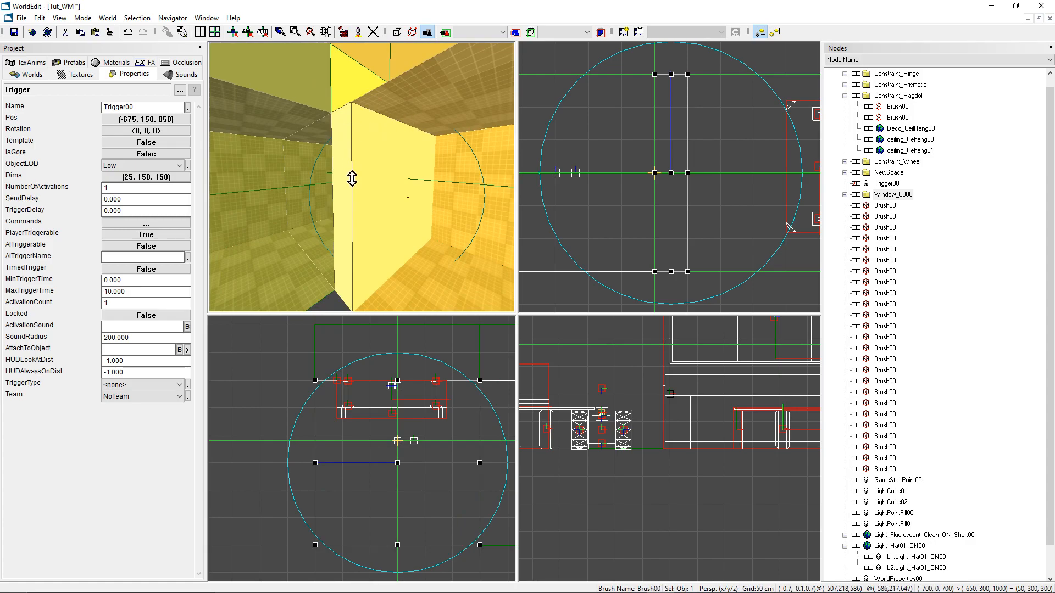
{"action": "middle_click_drag", "start_coordinate": [352, 216], "coordinate": [361, 177]}
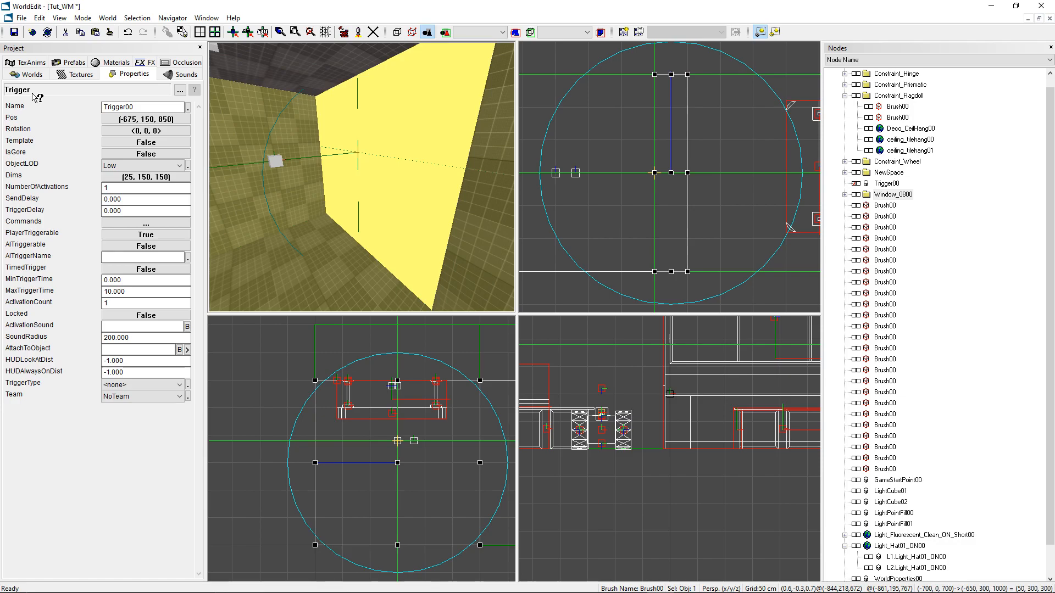
{"action": "left_click", "coordinate": [142, 211]}
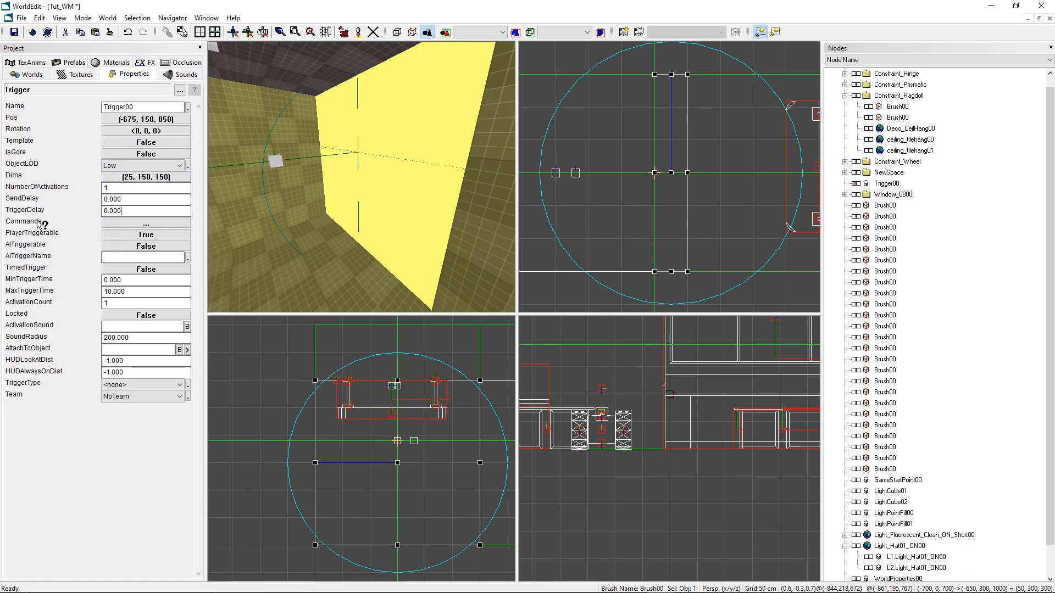
{"action": "left_click", "coordinate": [120, 223]}
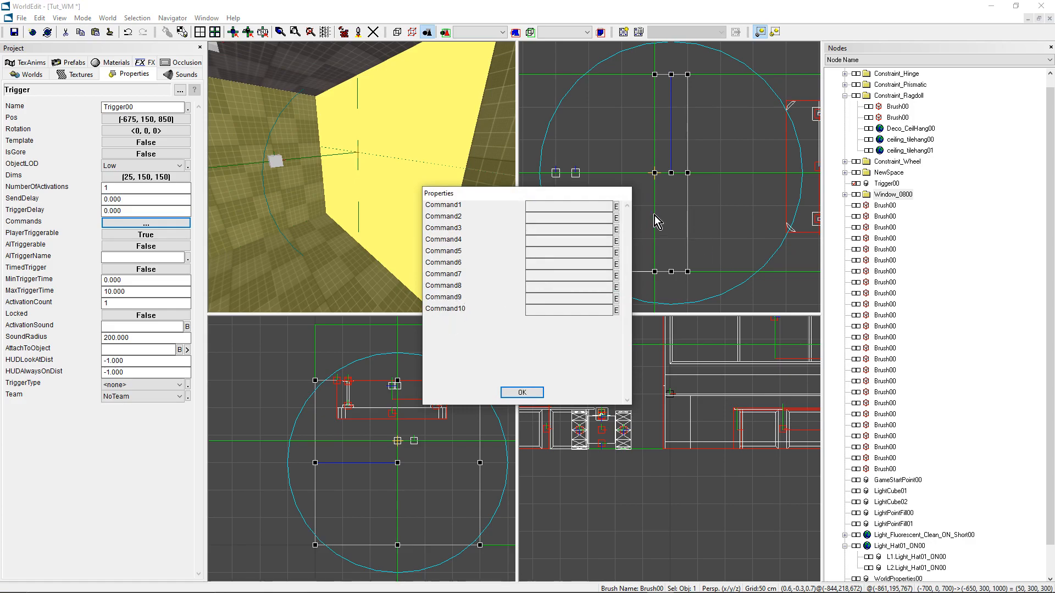
{"action": "left_click", "coordinate": [616, 207]}
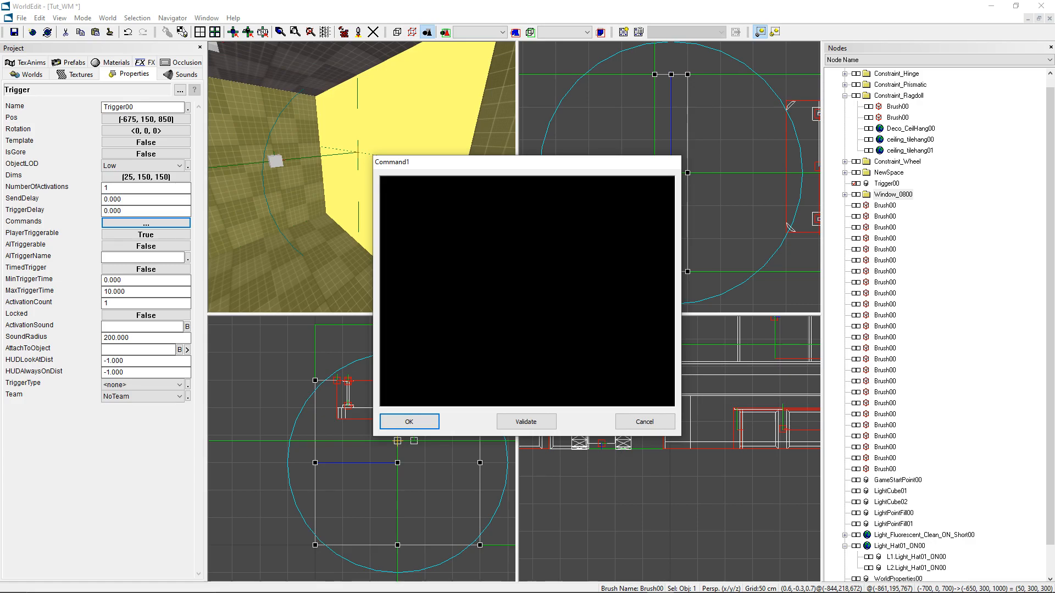
{"action": "type", "text": "msg objectA hgfdhgh;"}
{"action": "left_click", "coordinate": [643, 421]}
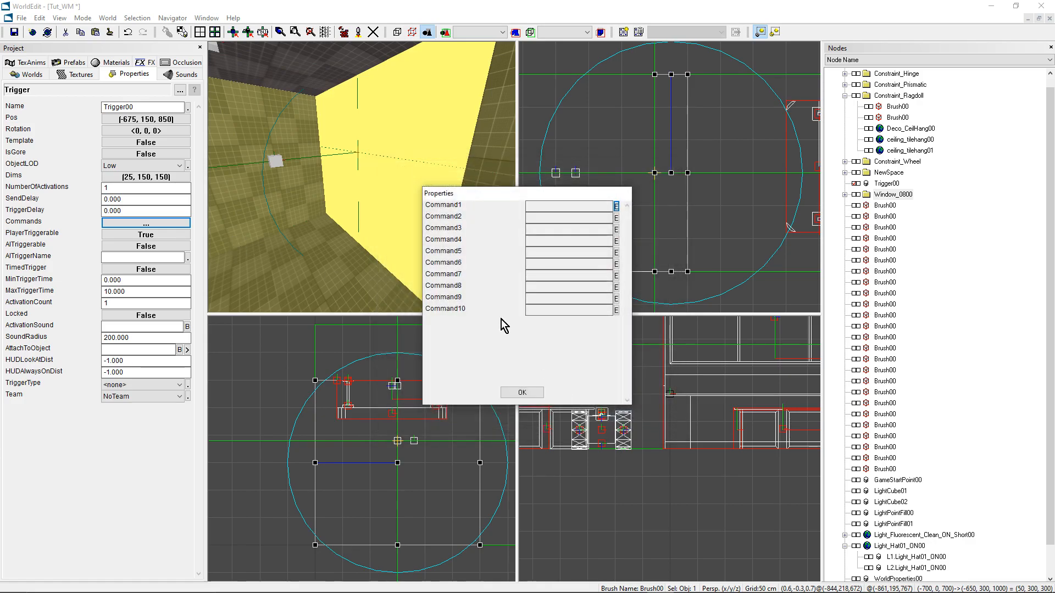
{"action": "left_click", "coordinate": [520, 392]}
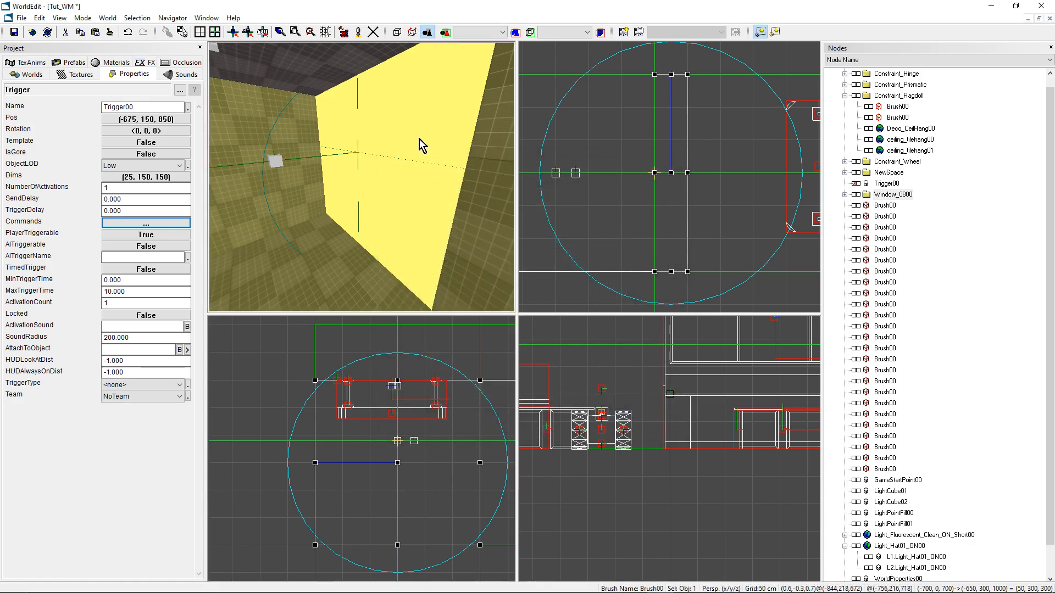
Find the source prefab of the slab hanging from the ceiling, Deco_CeilHang, and open it in its own document
{"action": "right_click_drag", "start_coordinate": [400, 143], "coordinate": [287, 154]}
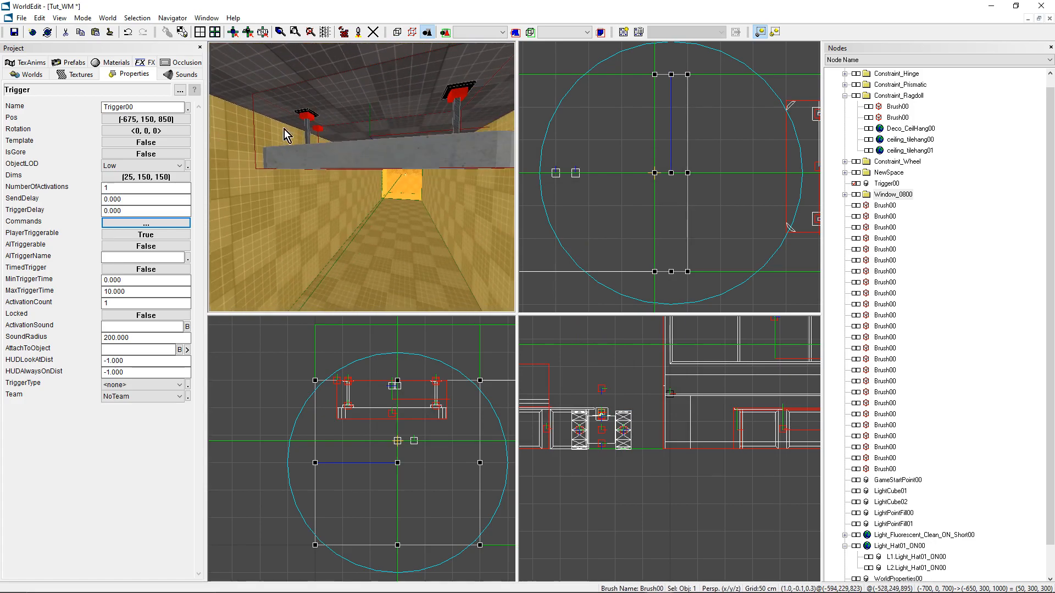
{"action": "left_click", "coordinate": [379, 153]}
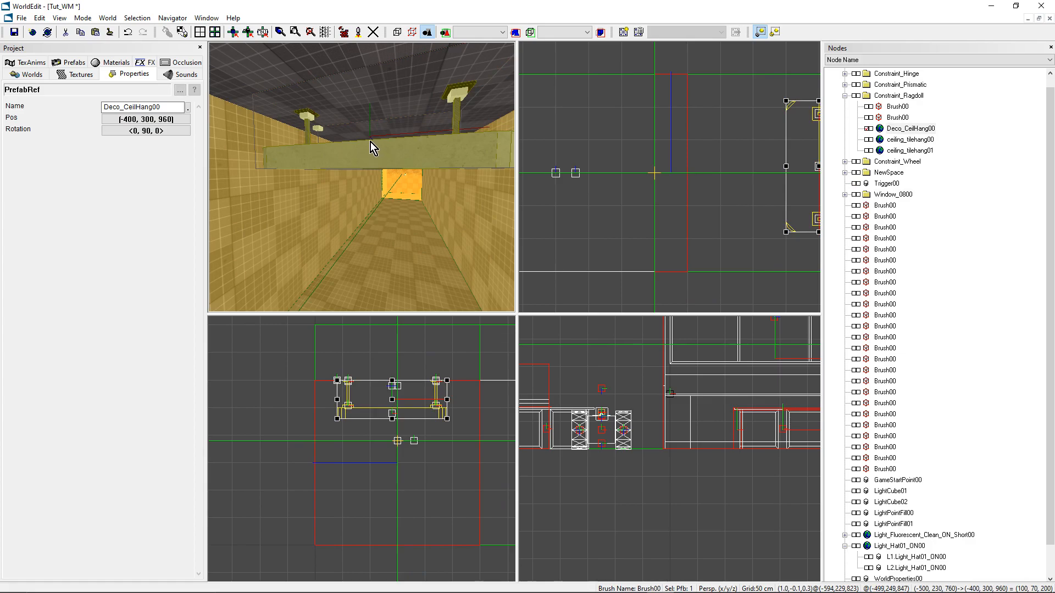
{"action": "right_click", "coordinate": [370, 142]}
{"action": "mouse_move", "coordinate": [434, 208]}
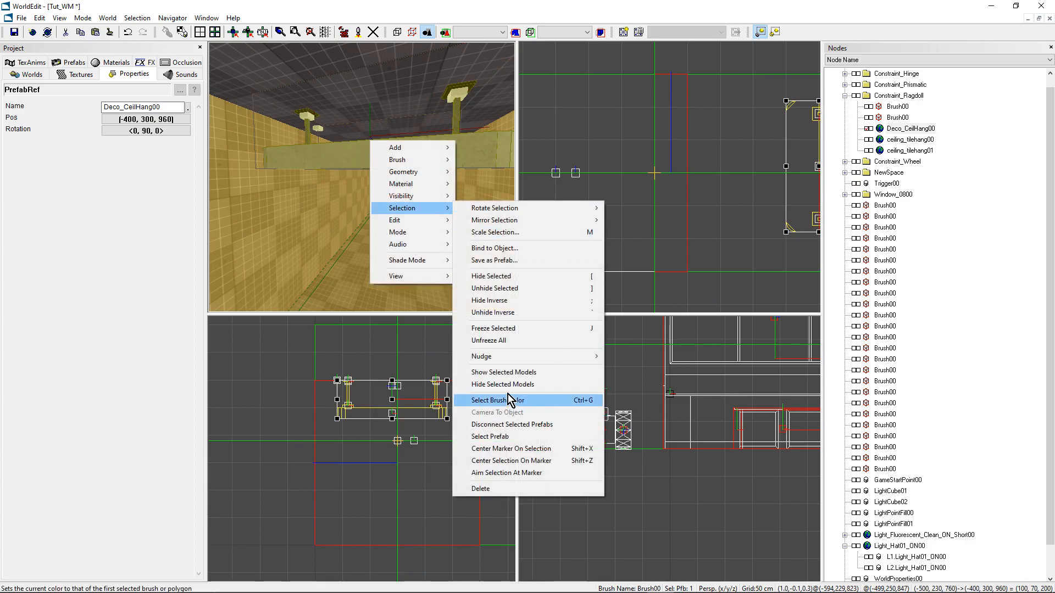
{"action": "left_click", "coordinate": [492, 436]}
{"action": "left_click", "coordinate": [66, 63]}
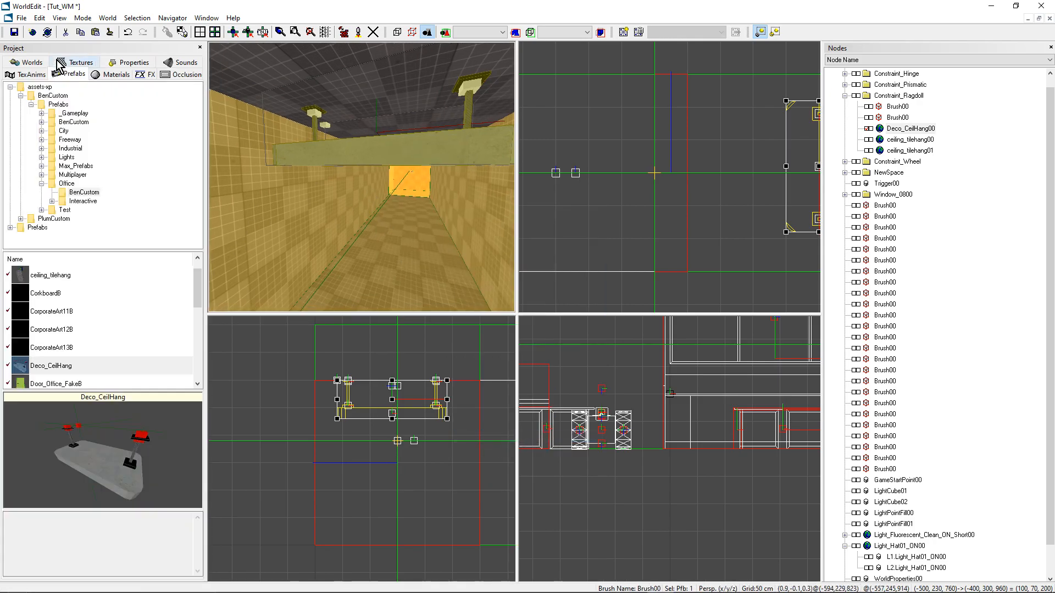
{"action": "right_click", "coordinate": [48, 368]}
{"action": "left_click", "coordinate": [64, 375]}
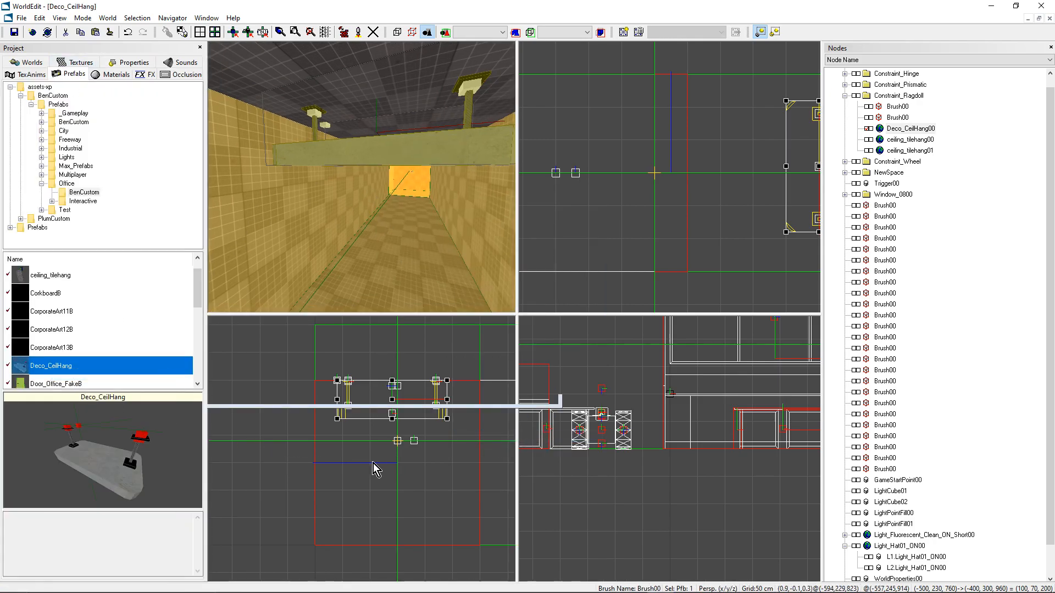
Examine the constraint points ConstraintPoint01 and ConstraintPoint03 where the two ropes join the slab
{"action": "left_click_drag", "start_coordinate": [362, 177], "coordinate": [360, 199]}
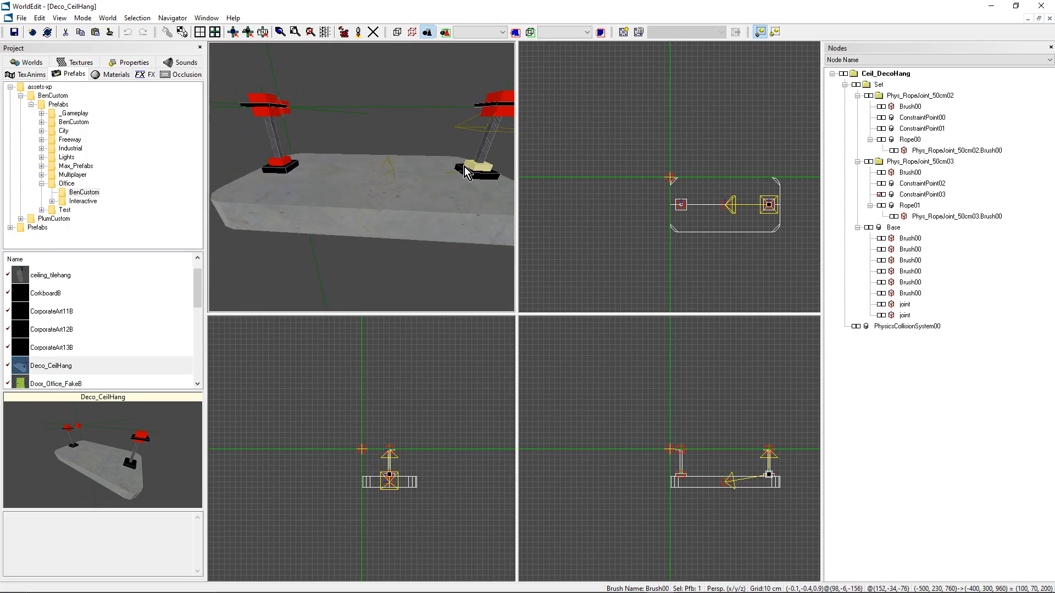
{"action": "mouse_move", "coordinate": [299, 170]}
{"action": "left_mouse_down"}
{"action": "mouse_move", "coordinate": [258, 165]}
{"action": "mouse_move", "coordinate": [362, 178]}
{"action": "left_mouse_up"}
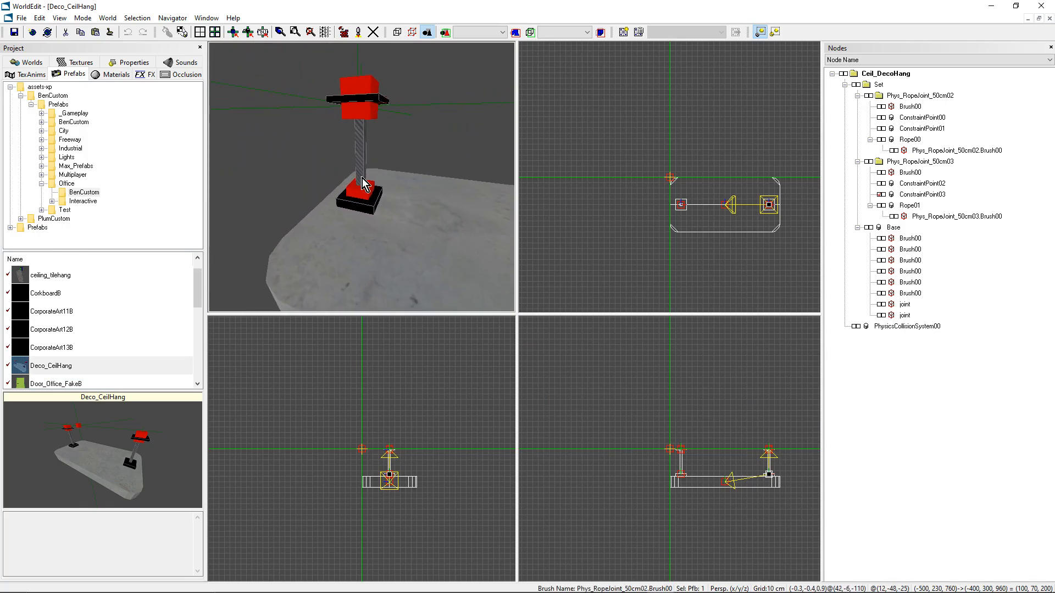
{"action": "left_click", "coordinate": [358, 196]}
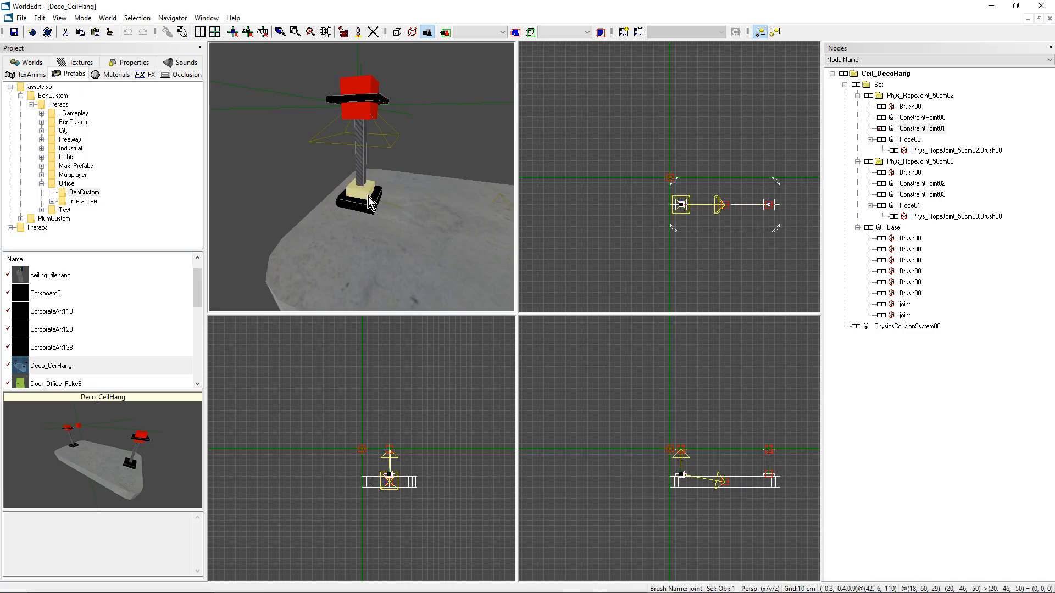
{"action": "left_click", "coordinate": [615, 181]}
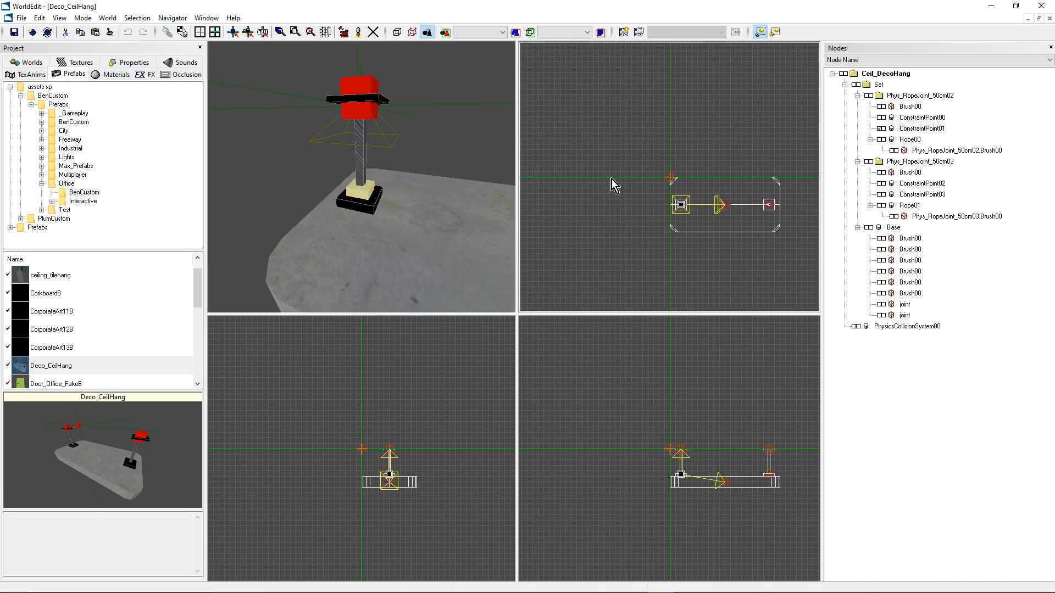
{"action": "left_click", "coordinate": [919, 130]}
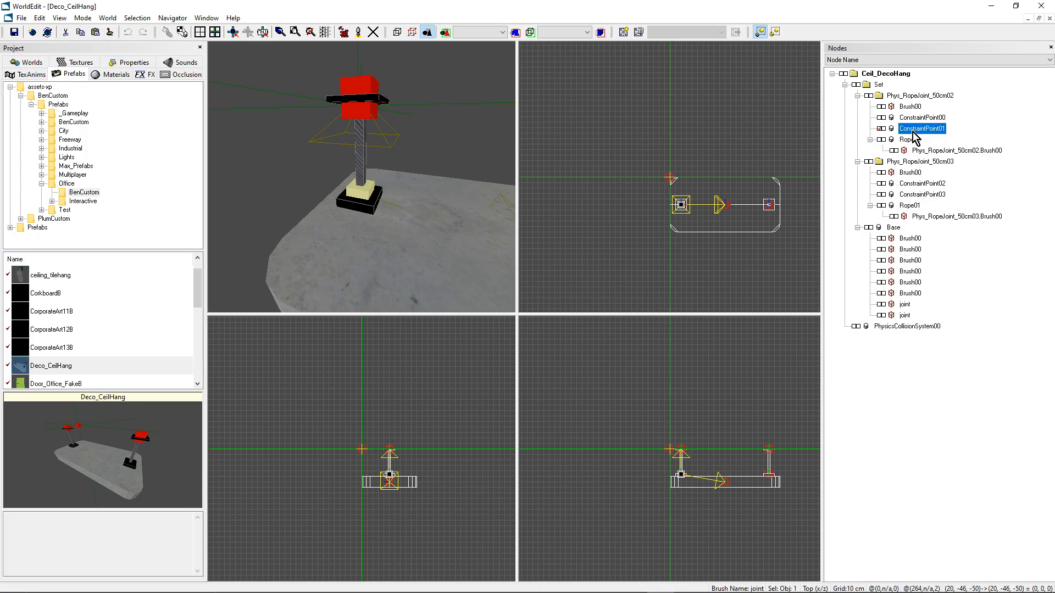
{"action": "middle_click_drag", "start_coordinate": [387, 205], "coordinate": [347, 184]}
{"action": "left_click", "coordinate": [392, 191]}
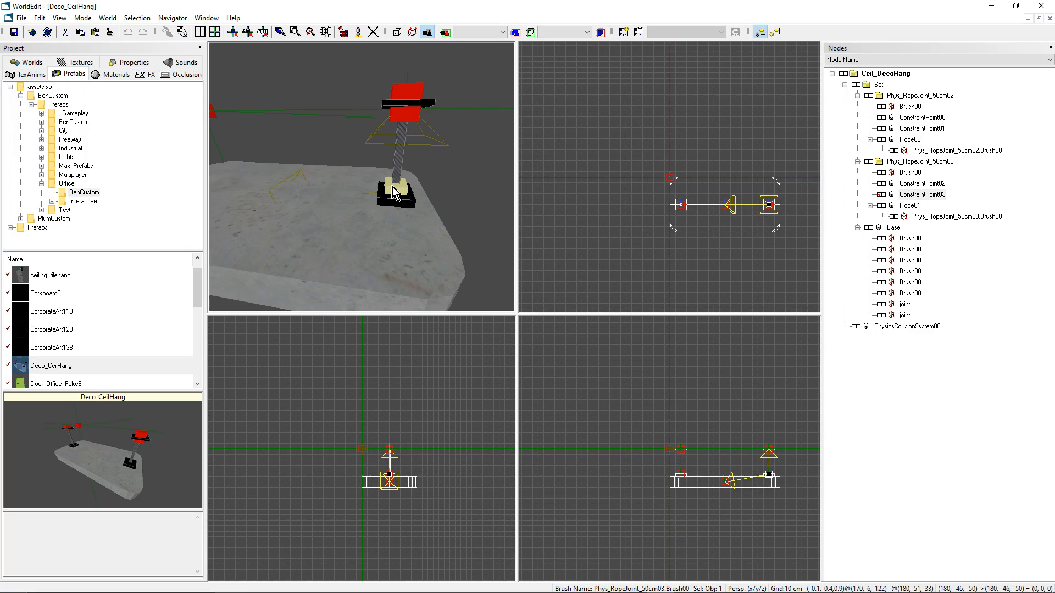
{"action": "mouse_move", "coordinate": [393, 191]}
{"action": "middle_mouse_down"}
{"action": "mouse_move", "coordinate": [357, 188]}
{"action": "mouse_move", "coordinate": [362, 178]}
{"action": "middle_mouse_up"}
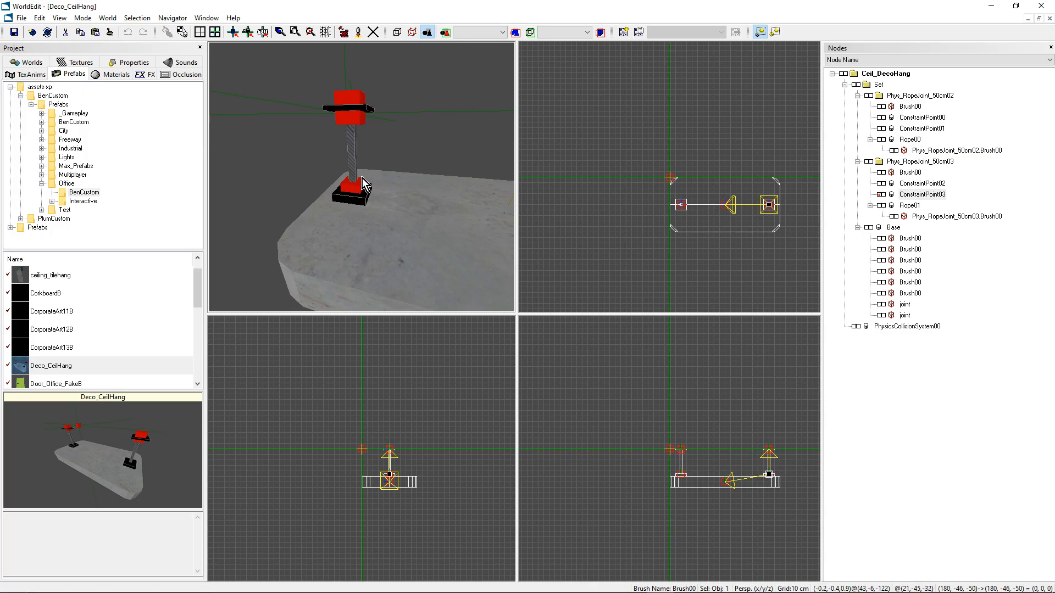
{"action": "middle_click_drag", "start_coordinate": [304, 177], "coordinate": [297, 180]}
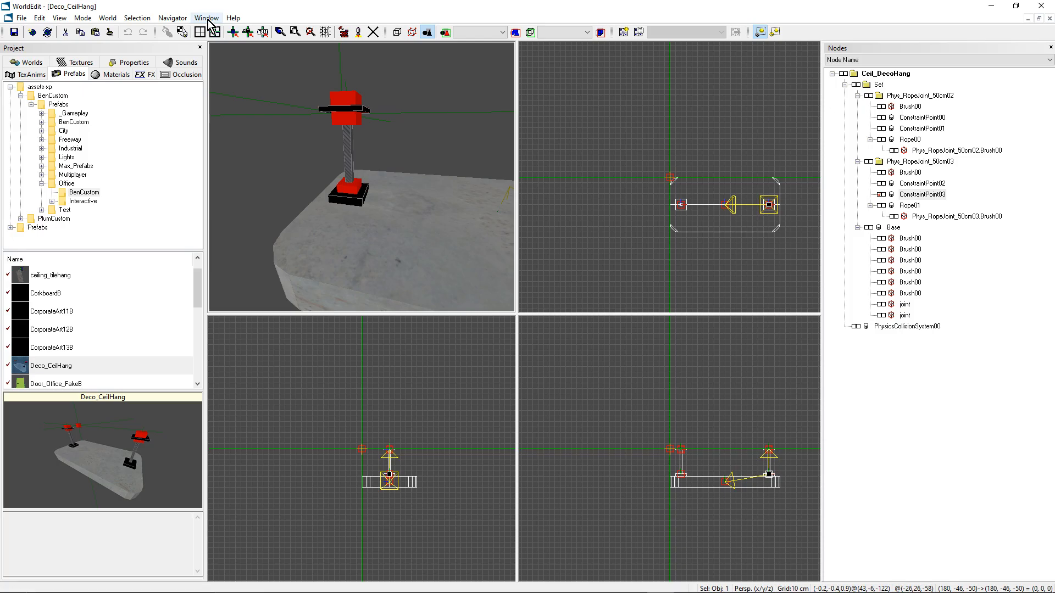
Open the help topics and look up ConstraintPoint in the WorldEdit Object Reference
{"action": "left_click", "coordinate": [231, 19]}
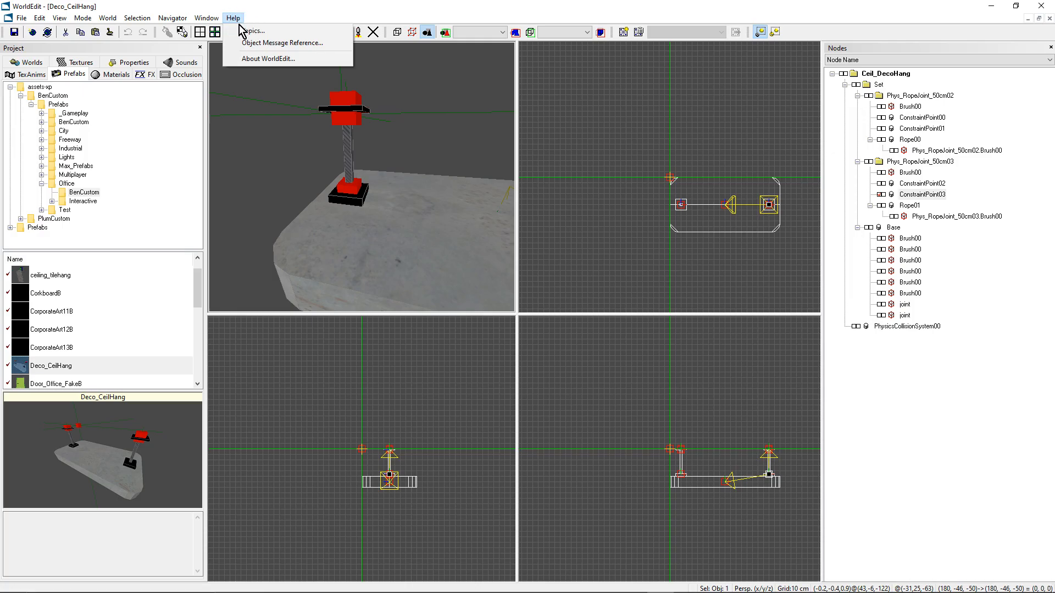
{"action": "left_click", "coordinate": [249, 31]}
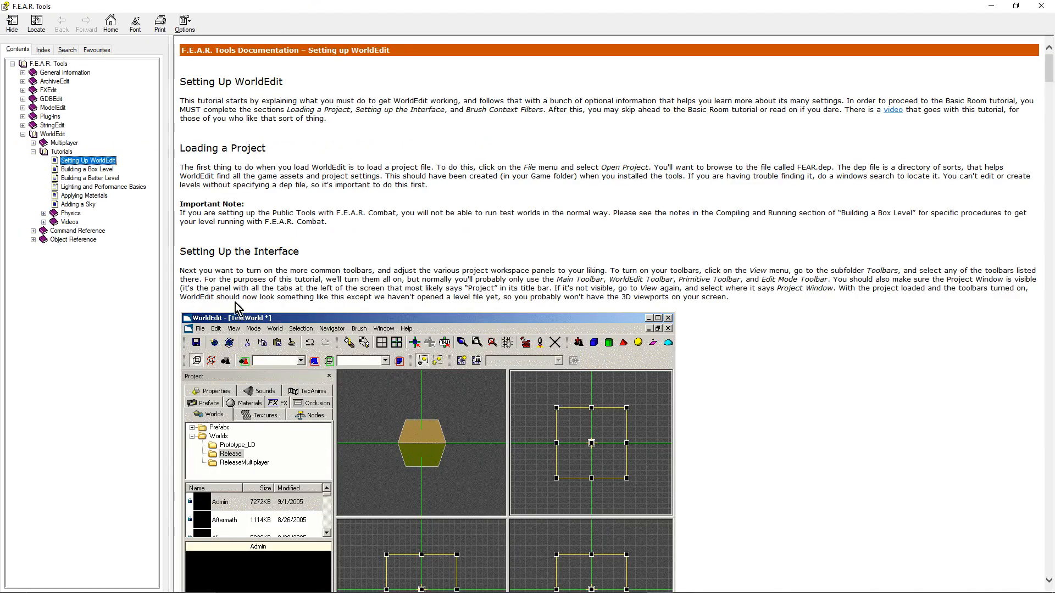
{"action": "left_click", "coordinate": [57, 240]}
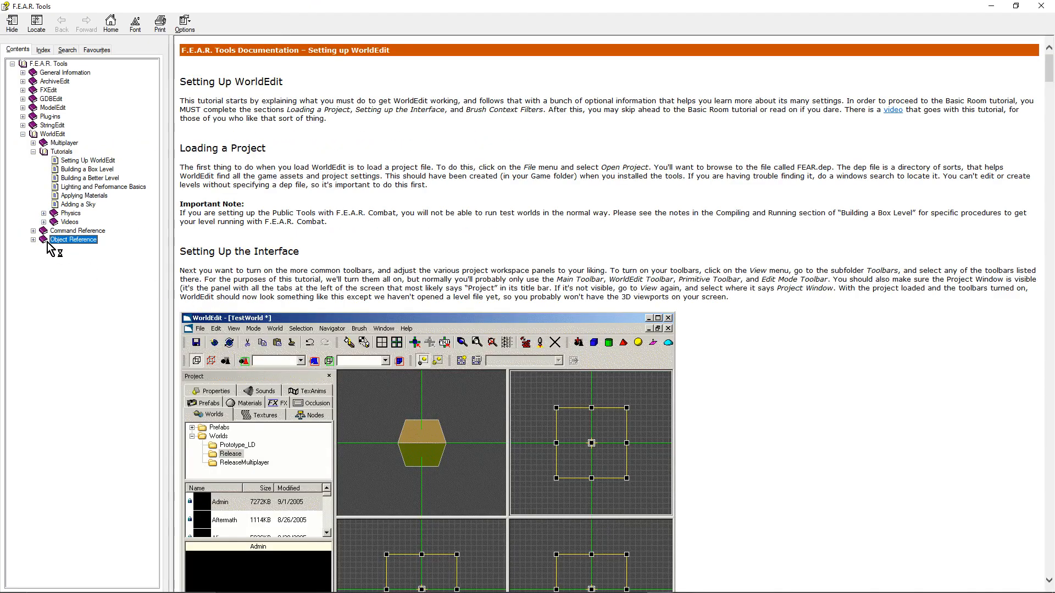
{"action": "left_click", "coordinate": [33, 240]}
{"action": "scroll", "coordinate": [90, 286], "scroll_direction": "down", "scroll_amount": 15}
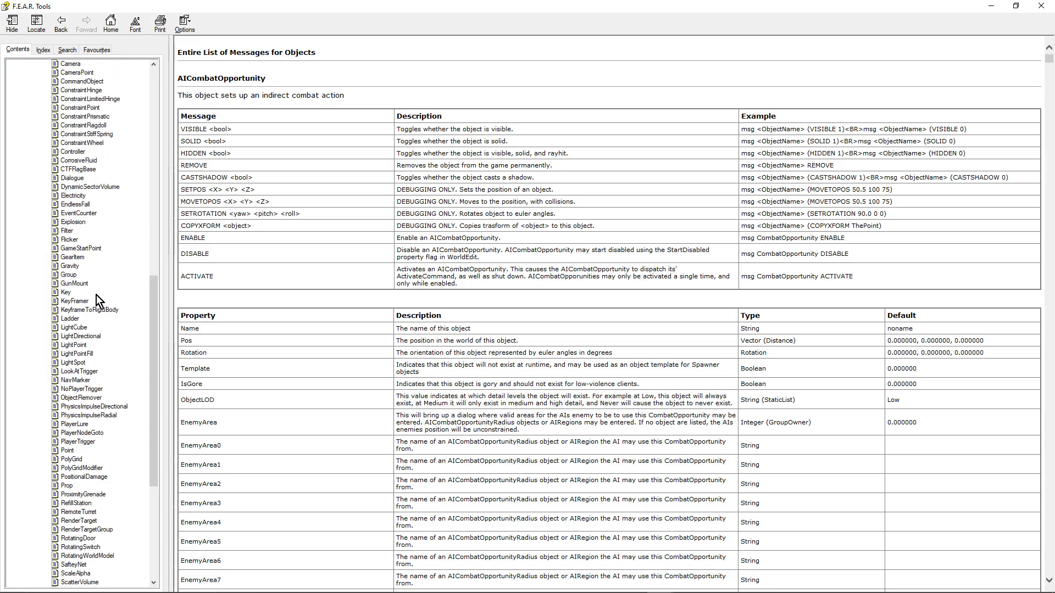
{"action": "scroll", "coordinate": [88, 280], "scroll_direction": "up", "scroll_amount": 7}
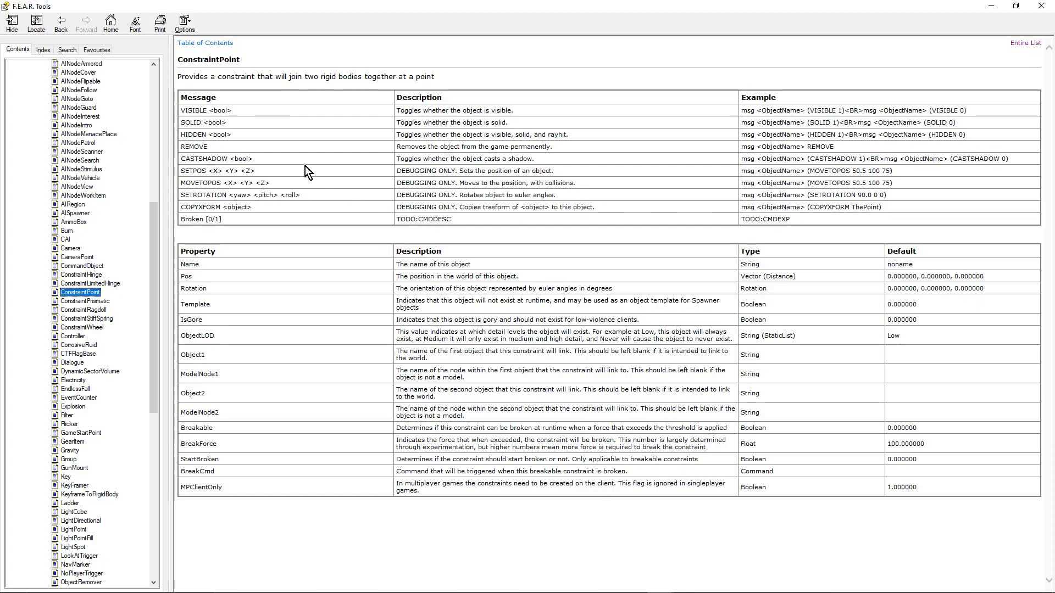
Examine the messages ConstraintPoint accepts, especially Broken [0/1], and close the documentation
{"action": "left_click_drag", "start_coordinate": [181, 111], "coordinate": [227, 108]}
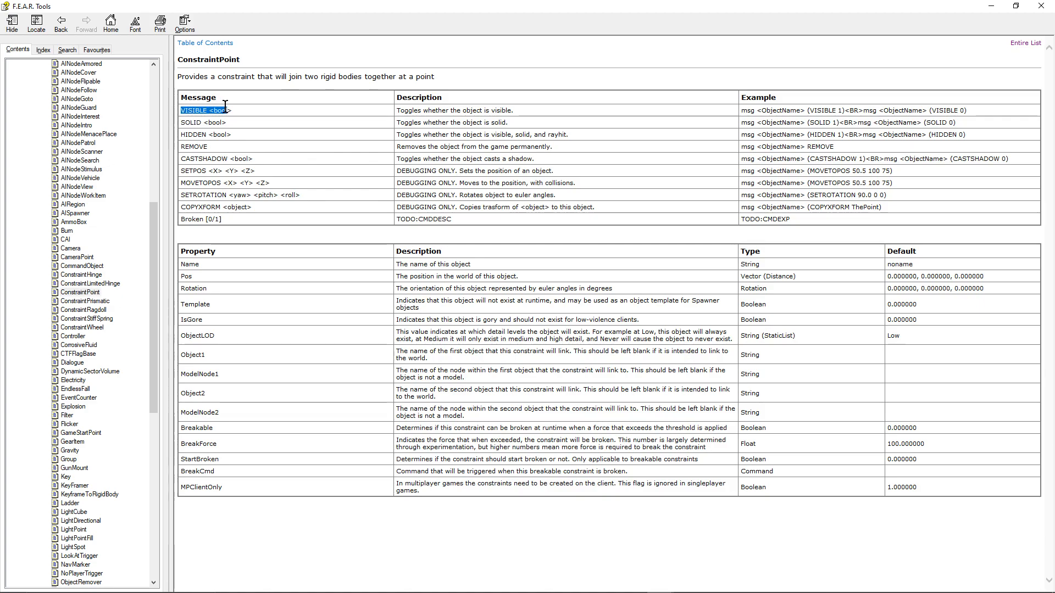
{"action": "left_click", "coordinate": [189, 123]}
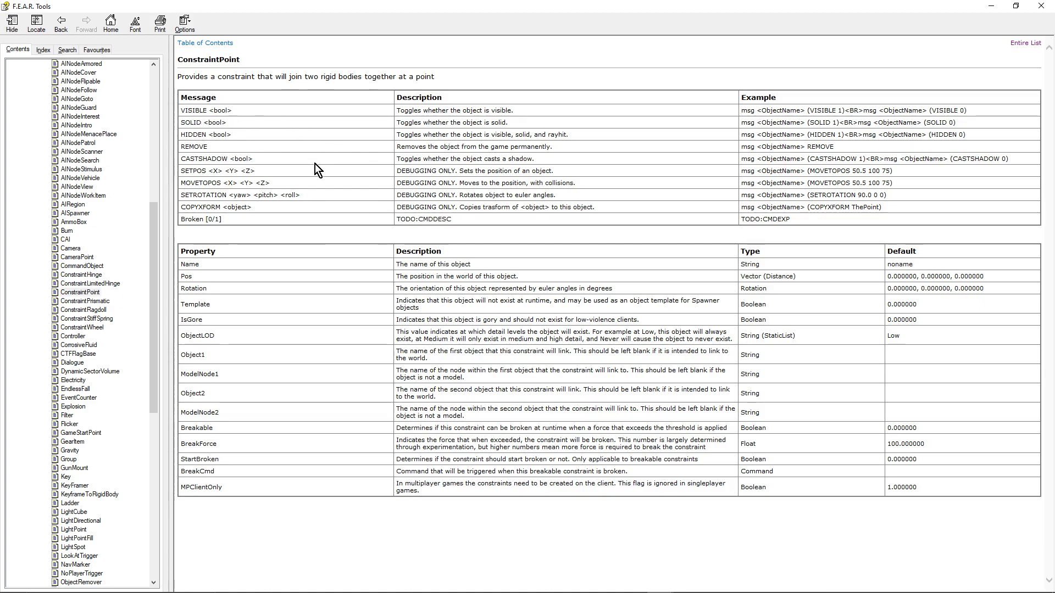
{"action": "left_click_drag", "start_coordinate": [182, 220], "coordinate": [222, 220]}
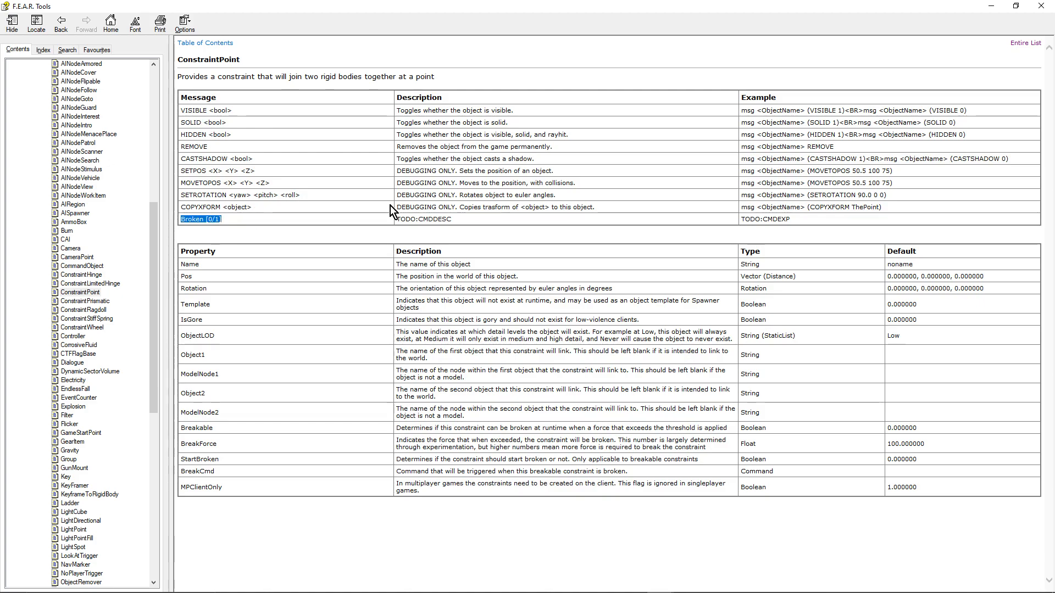
{"action": "left_click", "coordinate": [207, 218]}
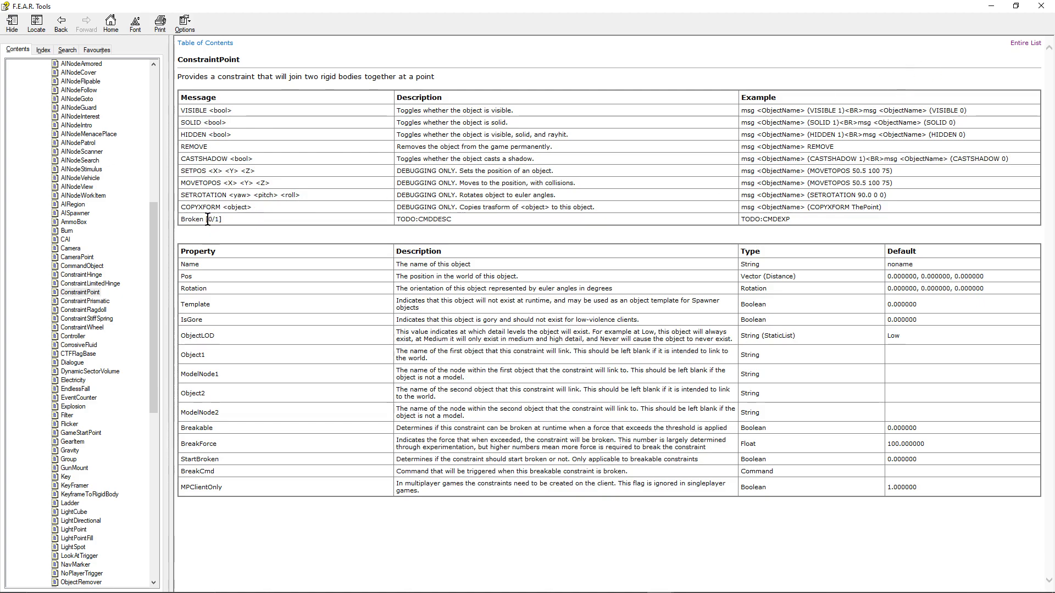
{"action": "left_click", "coordinate": [1041, 5]}
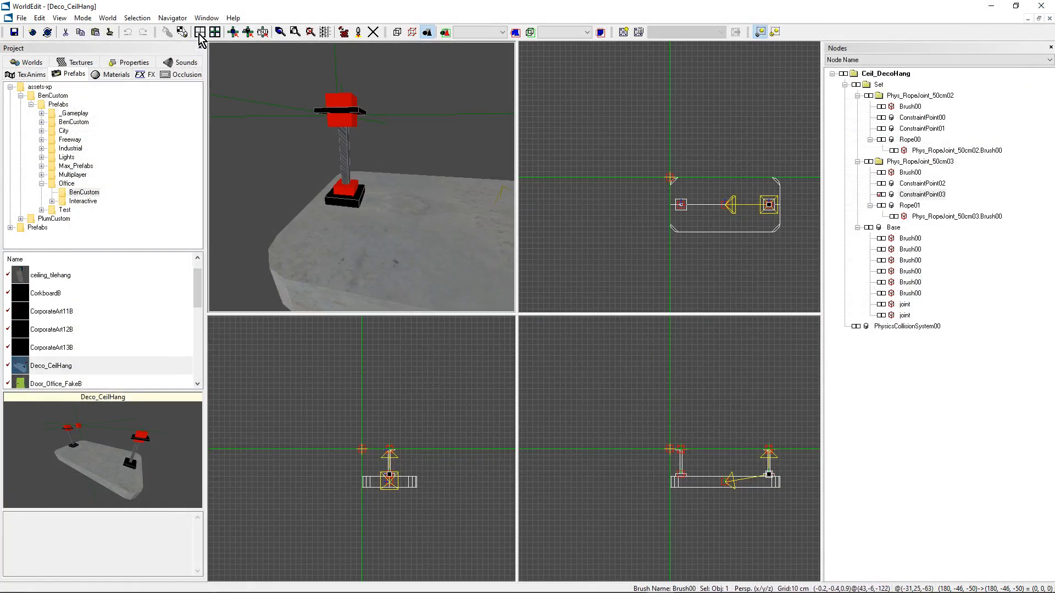
Return to the Tut_WM world and copy the node name Deco_CeilHang00 from the Constraint_Ragdoll group
{"action": "left_click", "coordinate": [207, 18]}
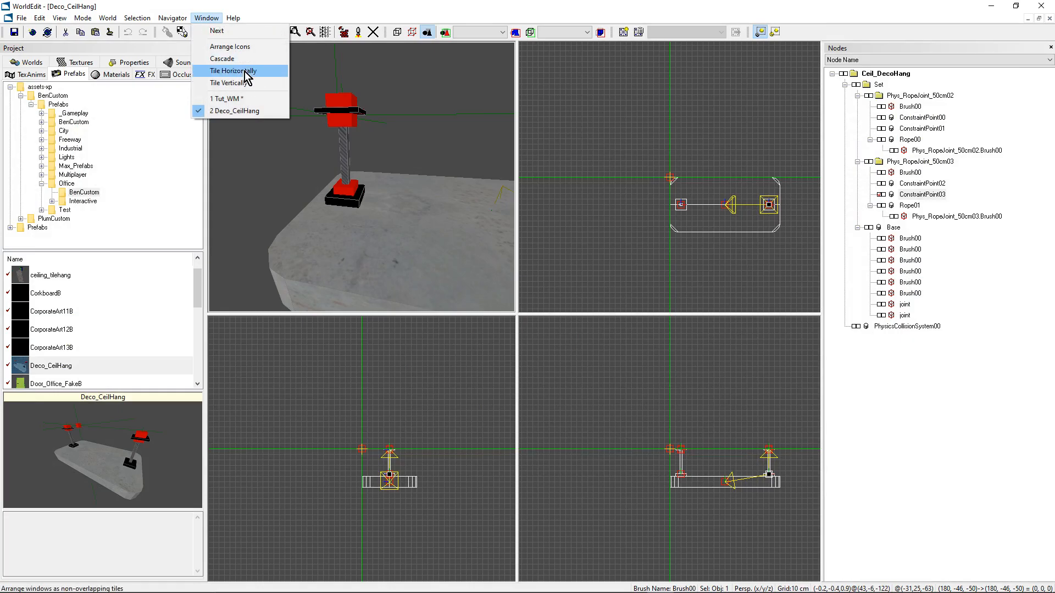
{"action": "left_click", "coordinate": [233, 102]}
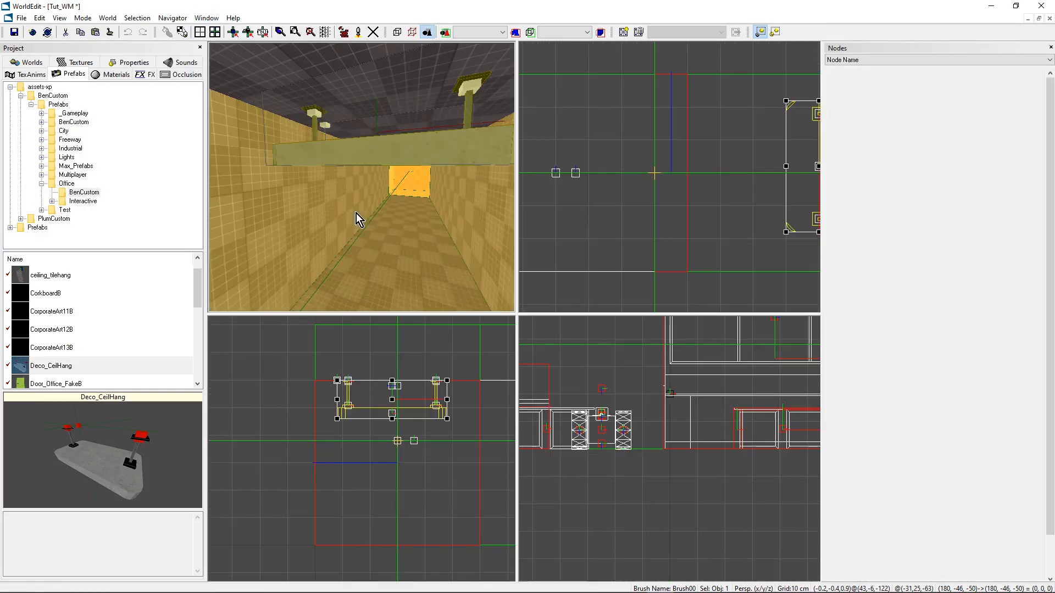
{"action": "mouse_move", "coordinate": [356, 213]}
{"action": "middle_mouse_down"}
{"action": "mouse_move", "coordinate": [346, 214]}
{"action": "mouse_move", "coordinate": [357, 220]}
{"action": "middle_mouse_up"}
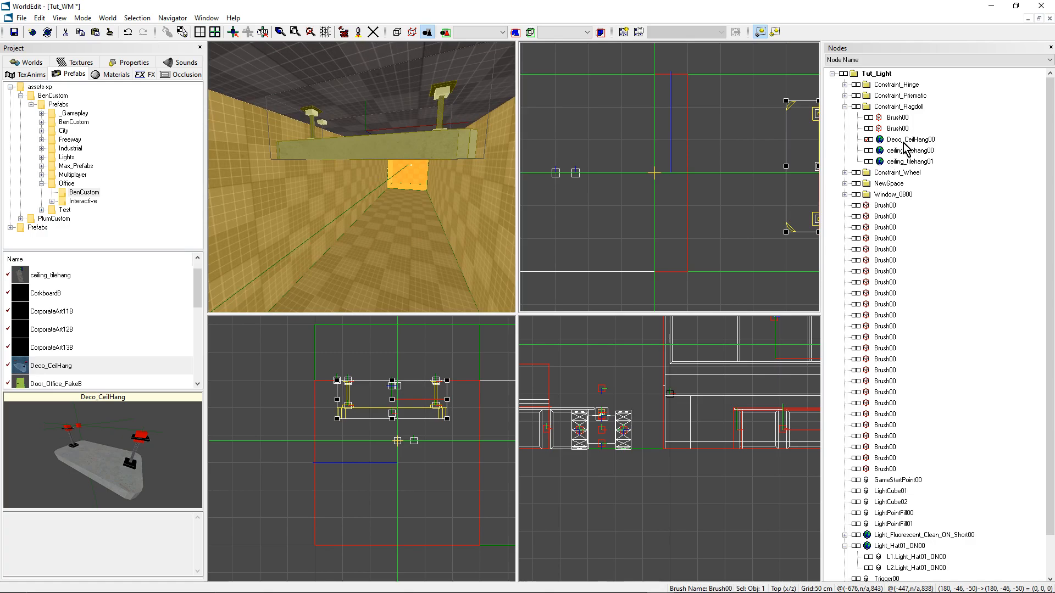
{"action": "left_click", "coordinate": [872, 140]}
{"action": "left_click", "coordinate": [897, 140]}
{"action": "key", "text": "ctrl+c"}
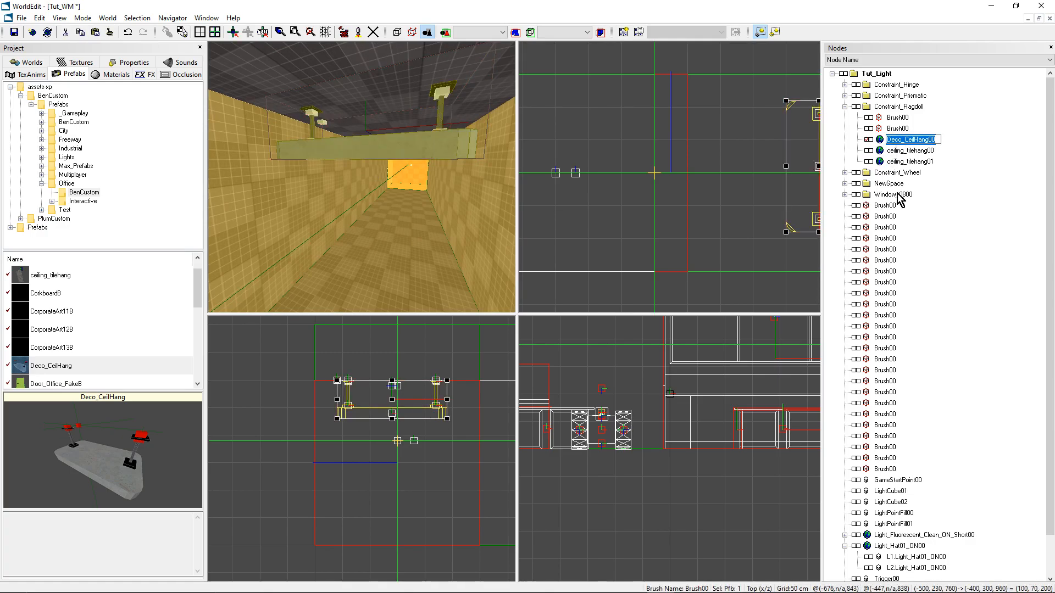
Select the trigger brush spanning the corridor and open its Command1 for editing
{"action": "left_click", "coordinate": [908, 149]}
{"action": "left_click", "coordinate": [908, 154]}
{"action": "right_click_drag", "start_coordinate": [349, 179], "coordinate": [356, 190]}
{"action": "left_click", "coordinate": [316, 206]}
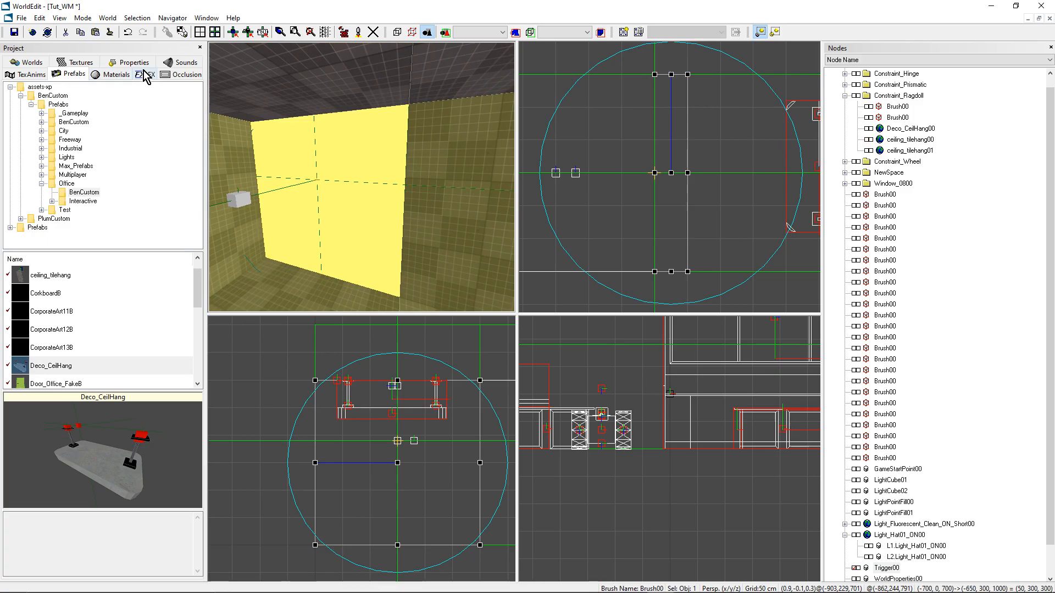
{"action": "left_click", "coordinate": [132, 63]}
{"action": "left_click", "coordinate": [118, 223]}
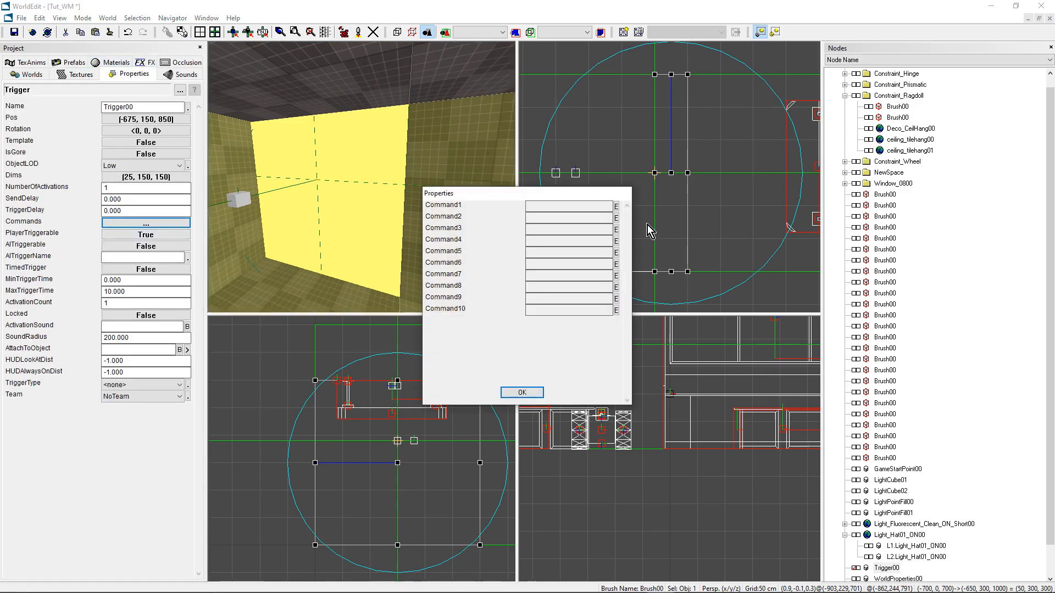
{"action": "left_click", "coordinate": [617, 206]}
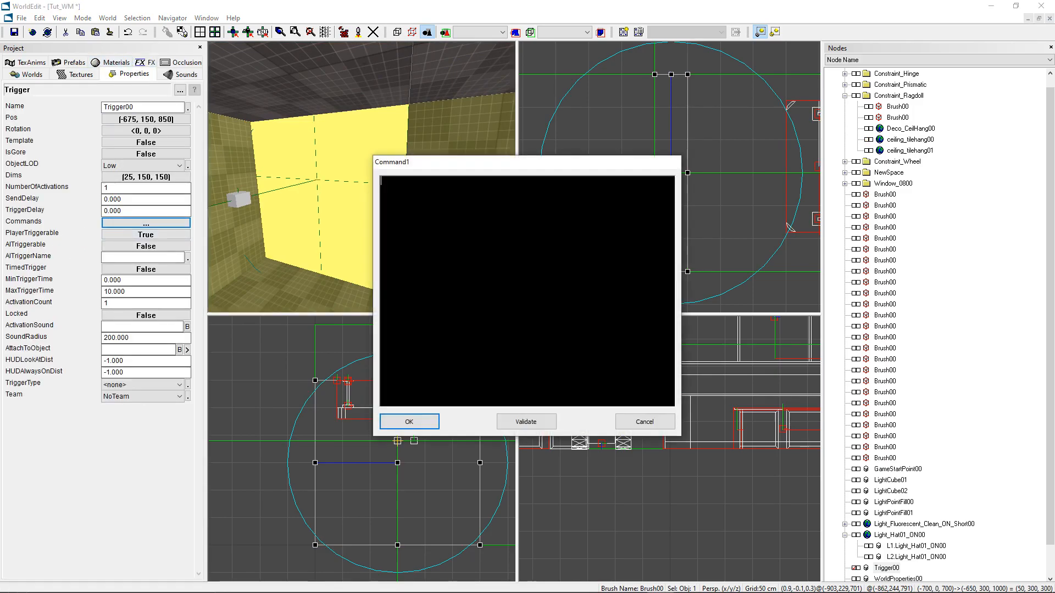
Write the trigger command "msg Deco_CeilHang00.ConstraintPoint01 (BROKEN 1);" to break the first rope constraint
{"action": "type", "text": "msg"}
{"action": "key", "text": "ctrl+v"}
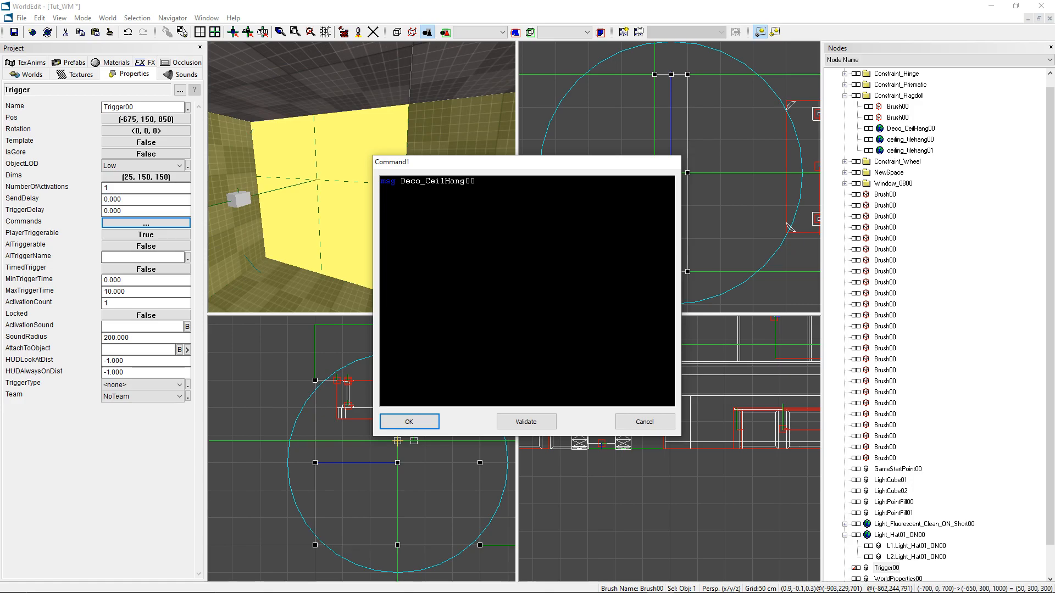
{"action": "type", "text": ".ConstarintPoint01"}
{"action": "double_click", "coordinate": [487, 180]}
{"action": "left_click_drag", "start_coordinate": [480, 181], "coordinate": [553, 181]}
{"action": "type", "text": "C"}
{"action": "type", "text": "onstraintPoint"}
{"action": "type", "text": "BROKEN "}
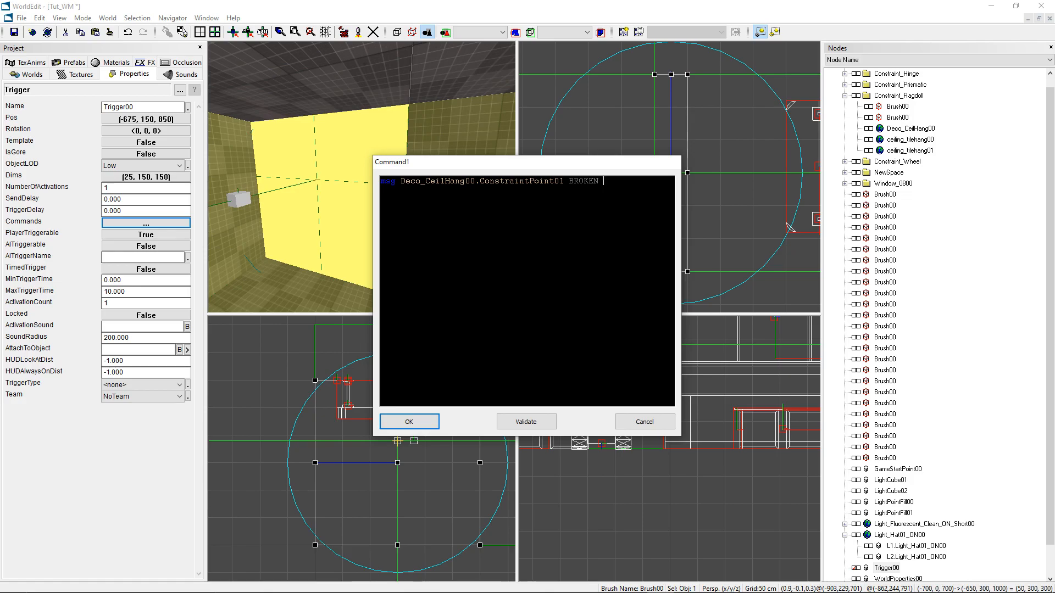
{"action": "type", "text": "1"}
{"action": "type", "text": ")("}
{"action": "key", "text": "End"}
{"action": "type", "text": ";"}
Duplicate the command on a second line and make the copy target ConstraintPoint03
{"action": "left_click_drag", "start_coordinate": [624, 181], "coordinate": [377, 183]}
{"action": "key", "text": "ctrl+c"}
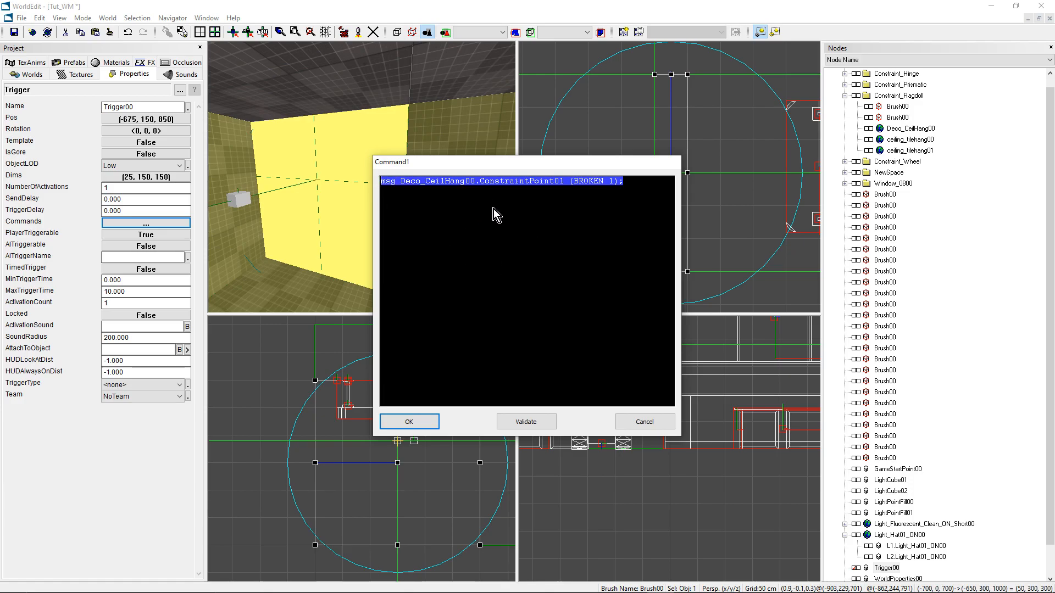
{"action": "key", "text": "End"}
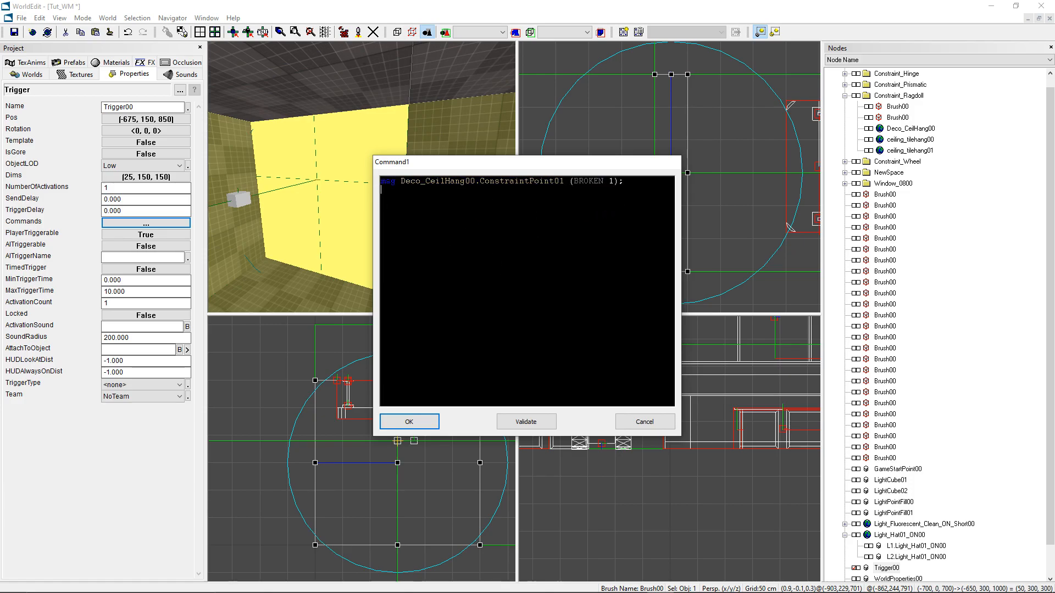
{"action": "key", "text": "ctrl+v"}
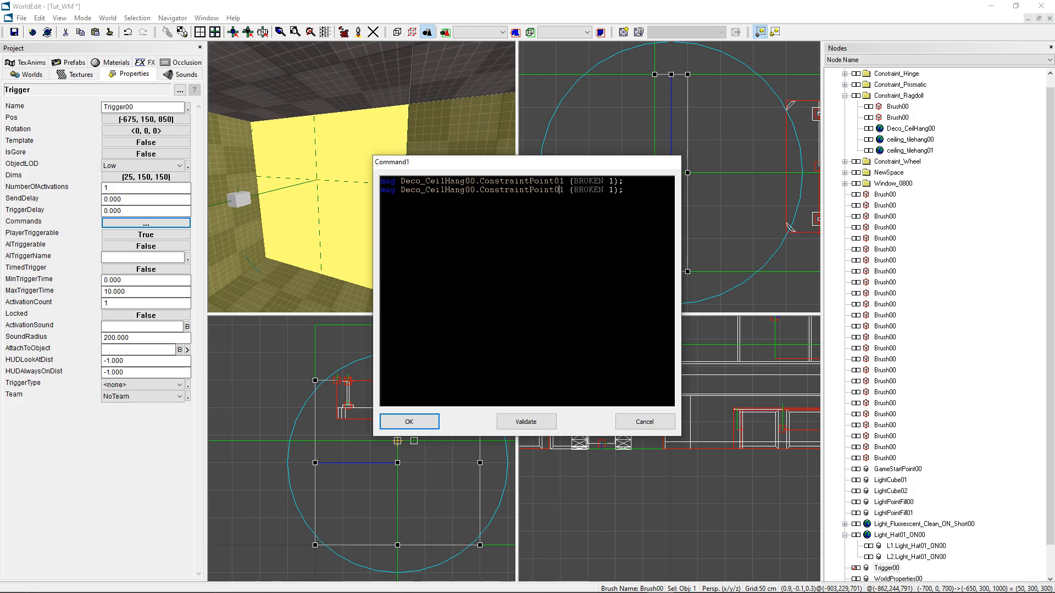
{"action": "key", "text": "BackSpace"}
{"action": "type", "text": "3"}
Wrap the second message in "delay 5 ( )" with the closing parenthesis before the semicolon, and accept the trigger's commands
{"action": "type", "text": "delay "}
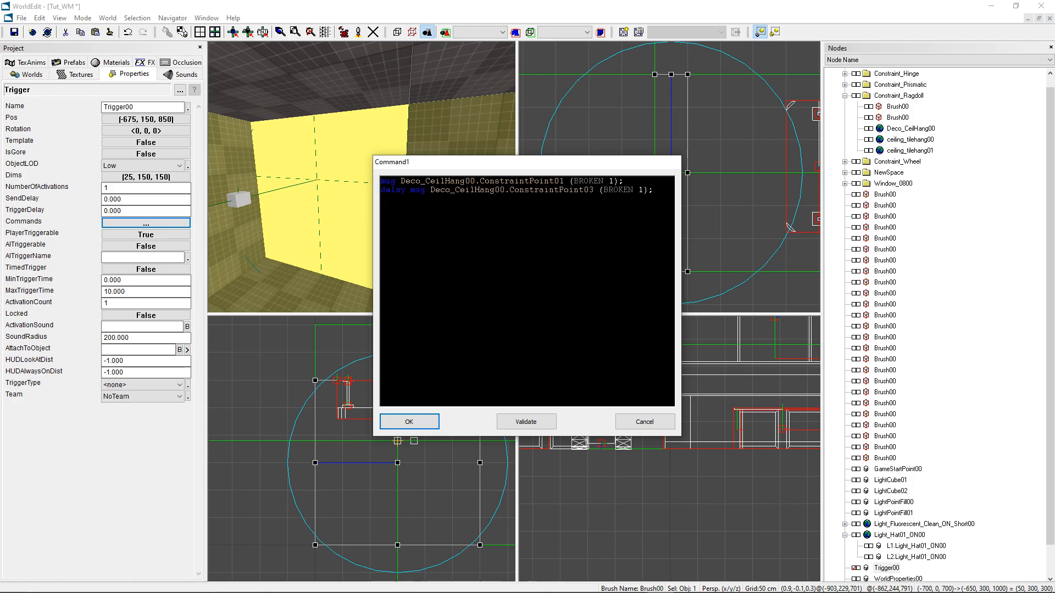
{"action": "type", "text": "5"}
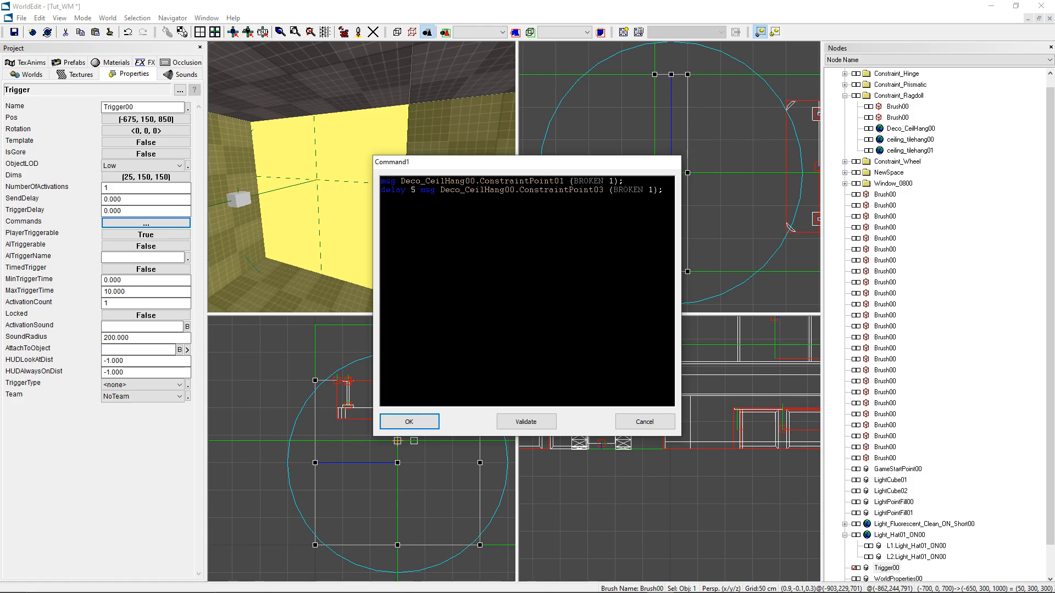
{"action": "type", "text": " ("}
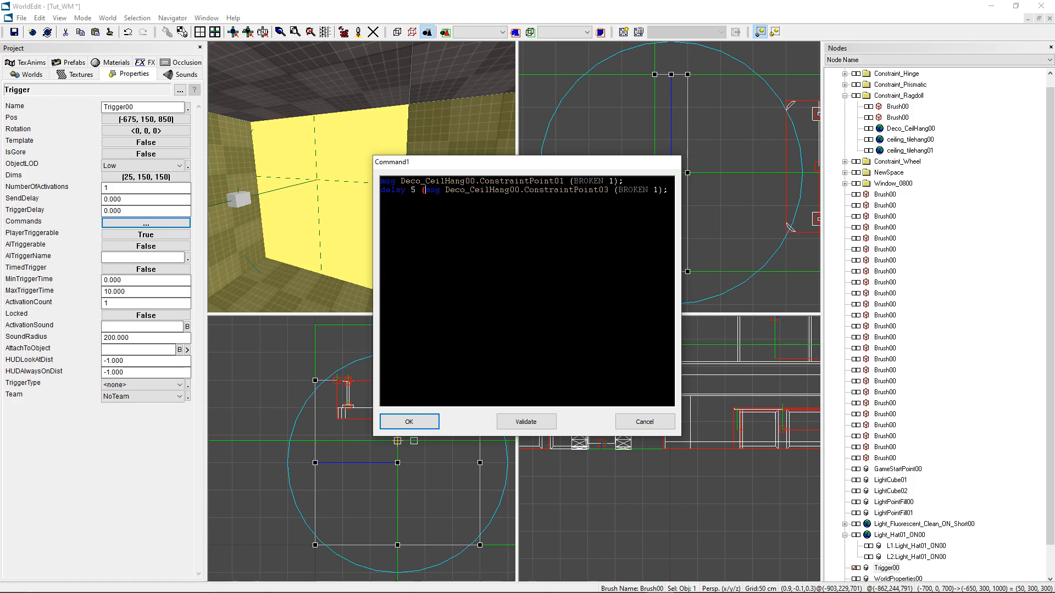
{"action": "left_click", "coordinate": [659, 190]}
{"action": "type", "text": ")"}
{"action": "left_click", "coordinate": [425, 422]}
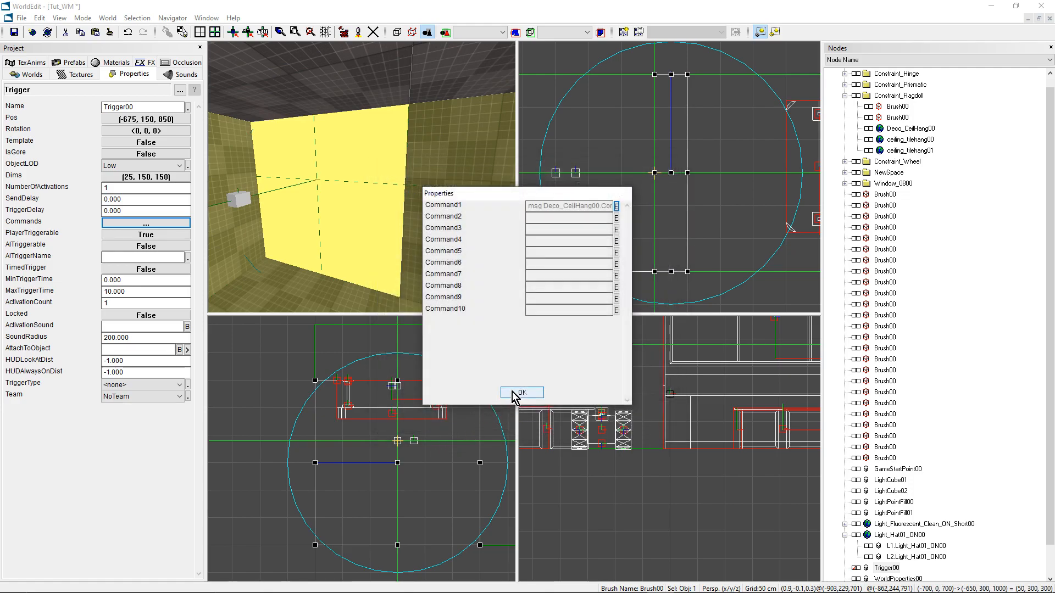
{"action": "left_click", "coordinate": [521, 393]}
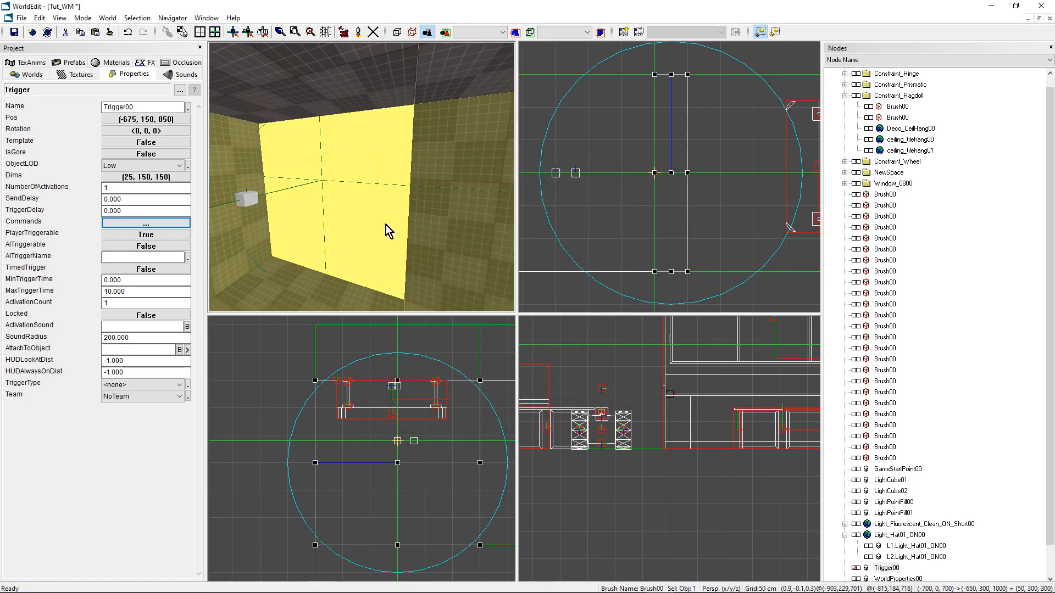
Save the Tut_WM world and process it with the World Packer using the current common settings
{"action": "right_click_drag", "start_coordinate": [385, 225], "coordinate": [367, 240]}
{"action": "key", "text": "ctrl+s"}
{"action": "left_click", "coordinate": [344, 32]}
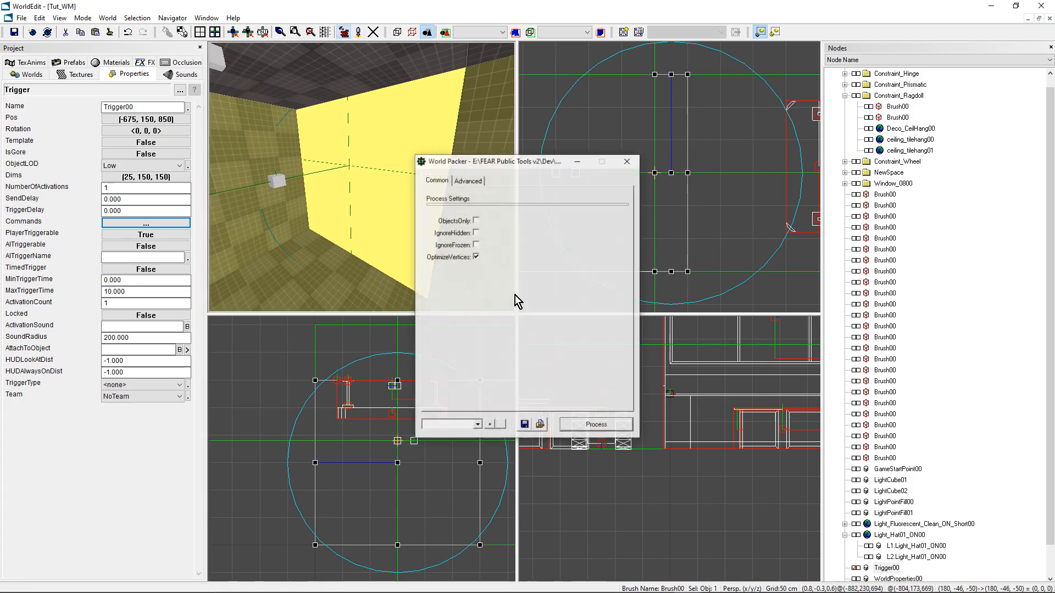
{"action": "left_click", "coordinate": [590, 430]}
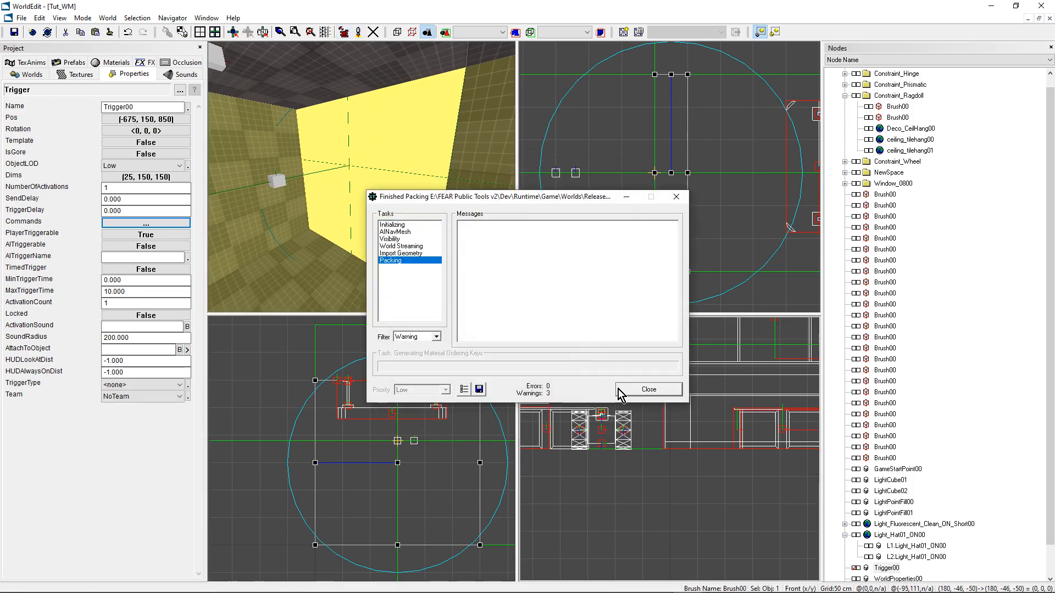
{"action": "left_click", "coordinate": [638, 392]}
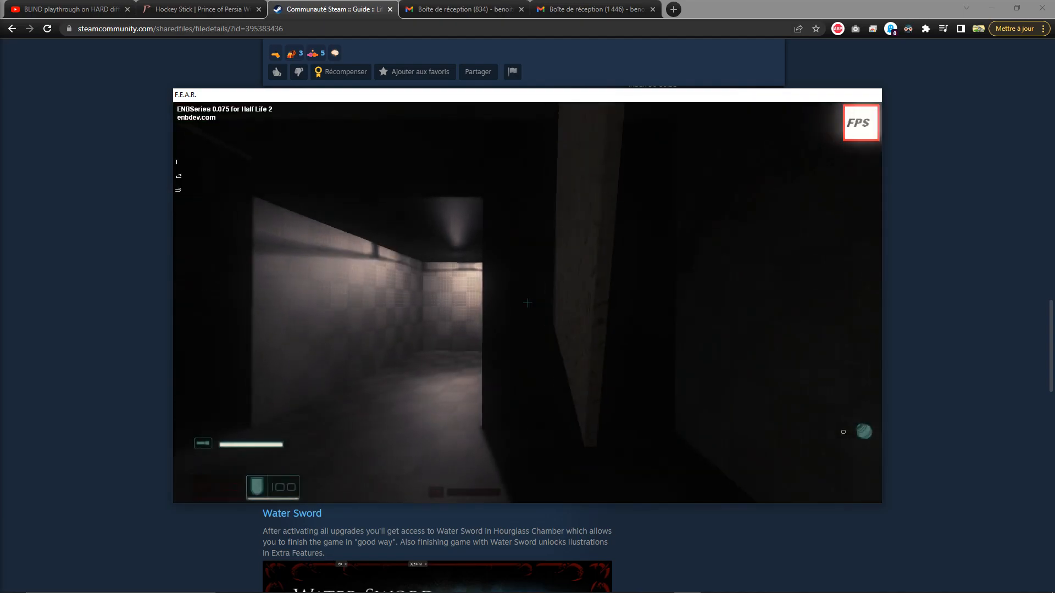
Switch to F.E.A.R. and walk down the corridor through the trigger to test the hanging ceiling's rope breaks
{"action": "key", "text": "w"}
{"action": "key", "text": "w"}
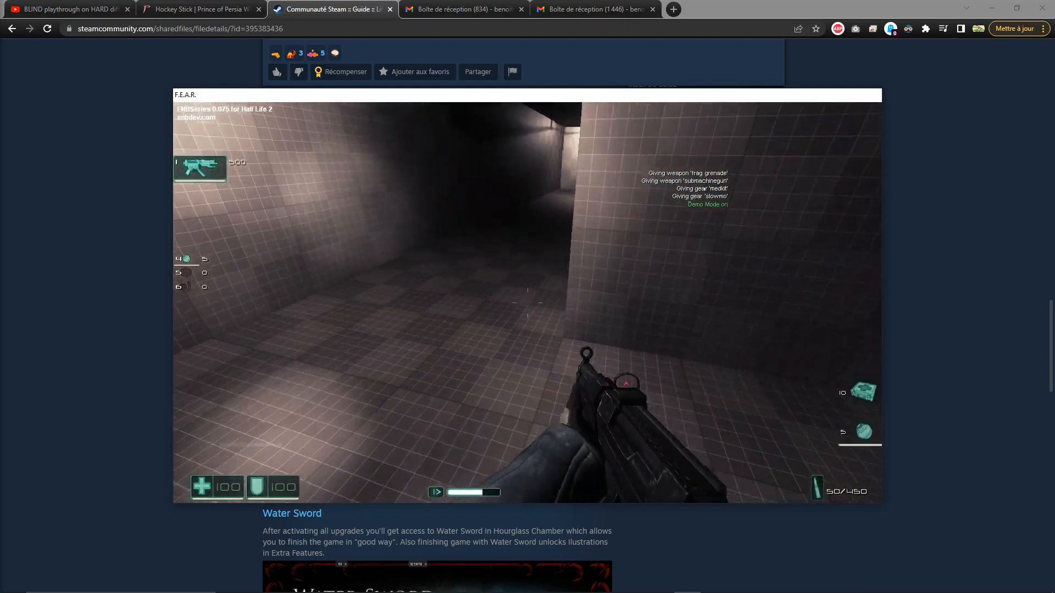
{"action": "key", "text": "w"}
{"action": "left_click", "coordinate": [528, 303]}
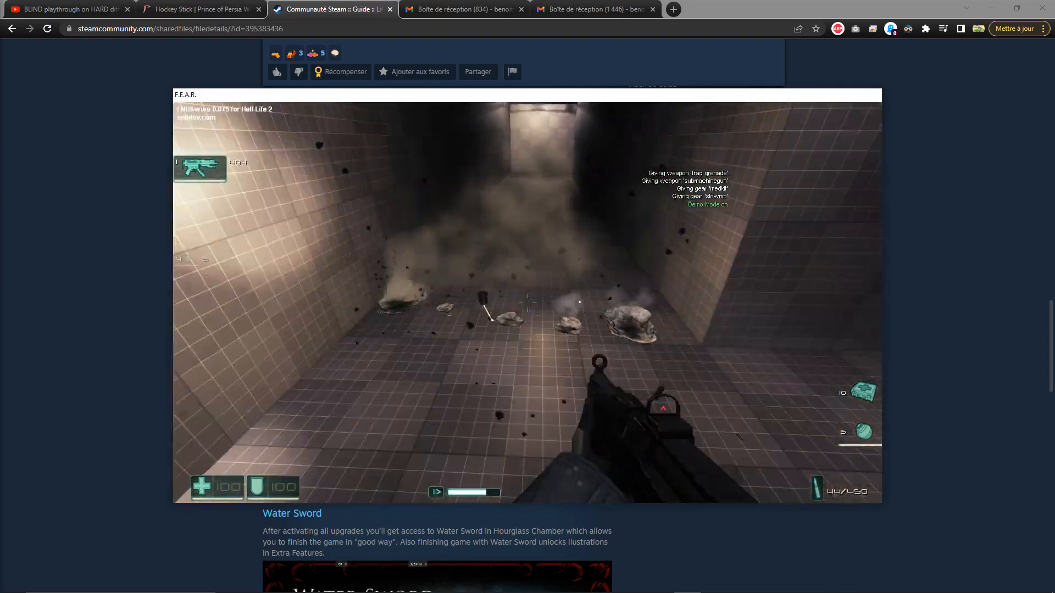